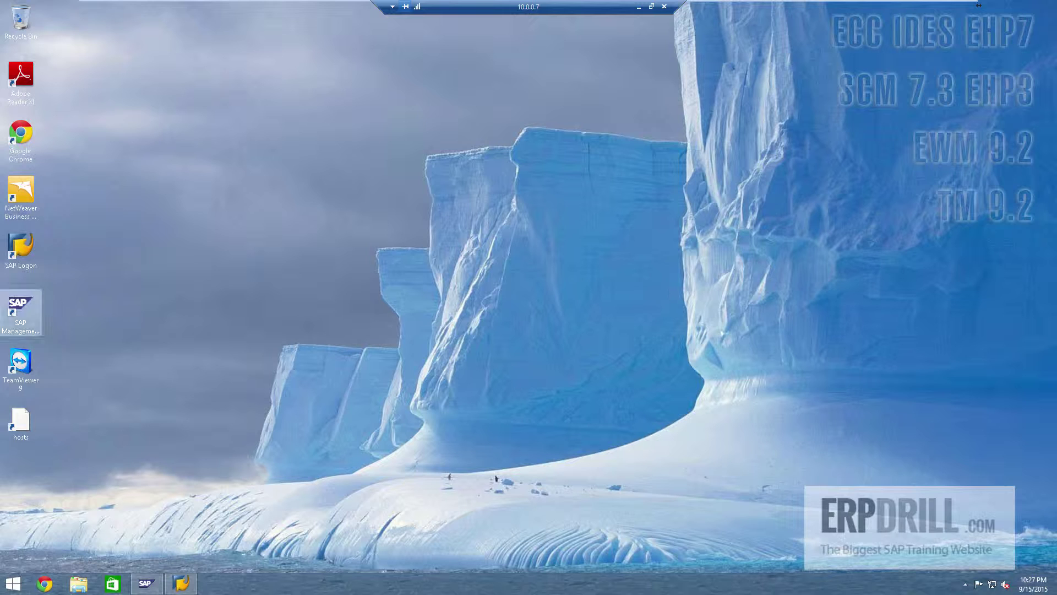
Step: Inspect the EH7, SCM and T92 instances in SAP Management Console, then bring up SAP Logon
click(145, 583)
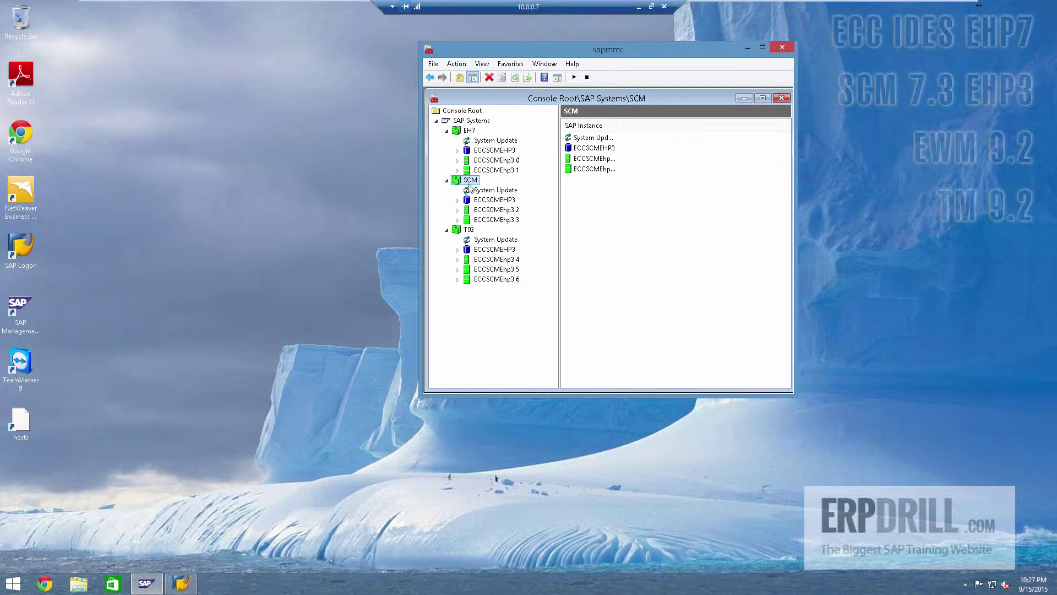
click(468, 130)
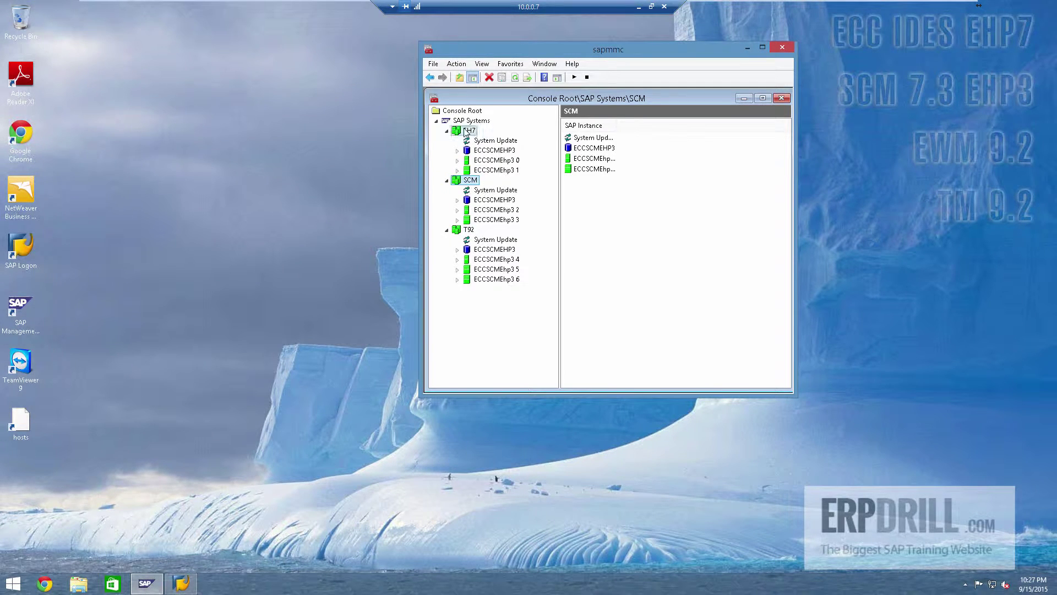
click(468, 181)
click(468, 231)
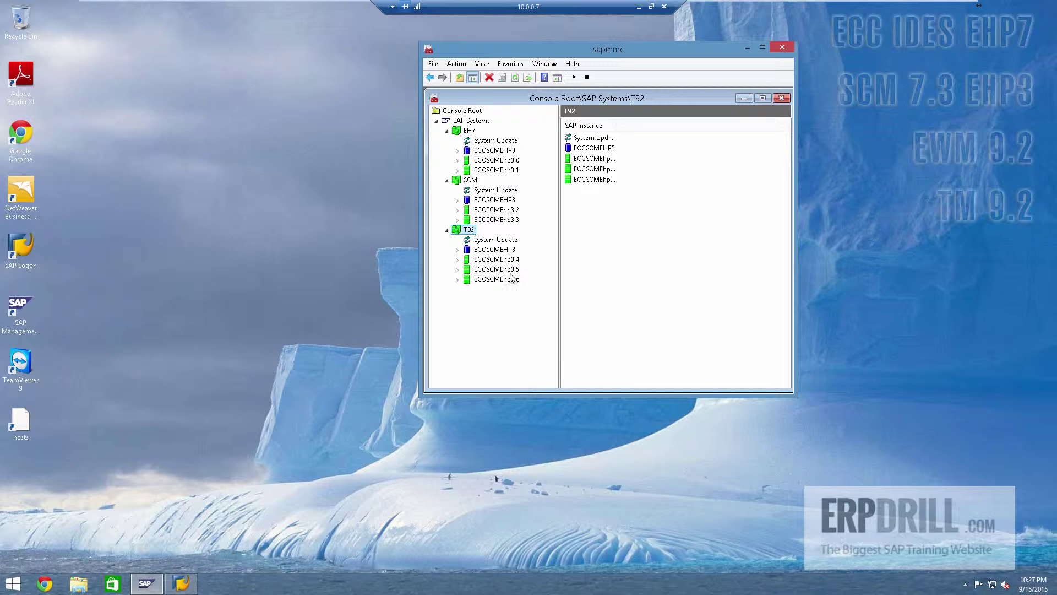
click(181, 582)
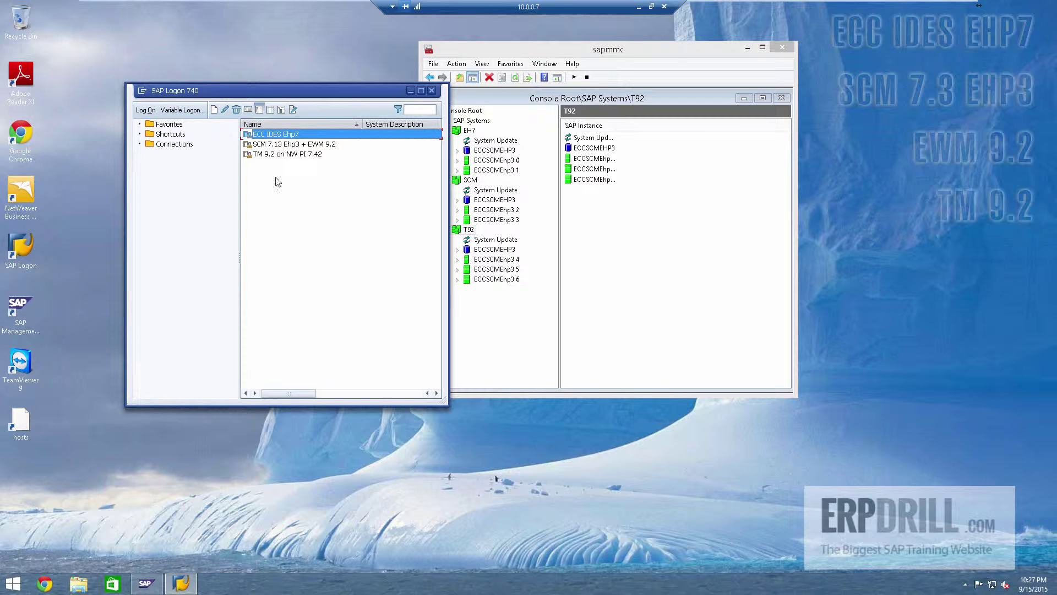
Step: Open the SCM 7.13 Ehp3 + EWM 9.2 logon screen and point out SCM client 100 and EWM client 200
right_click(293, 147)
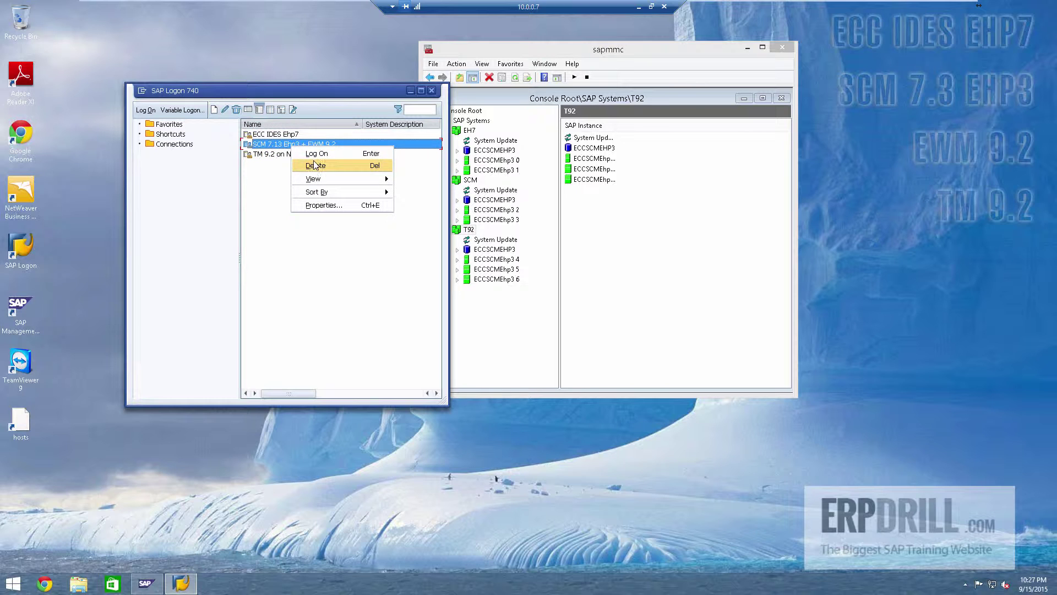
click(315, 154)
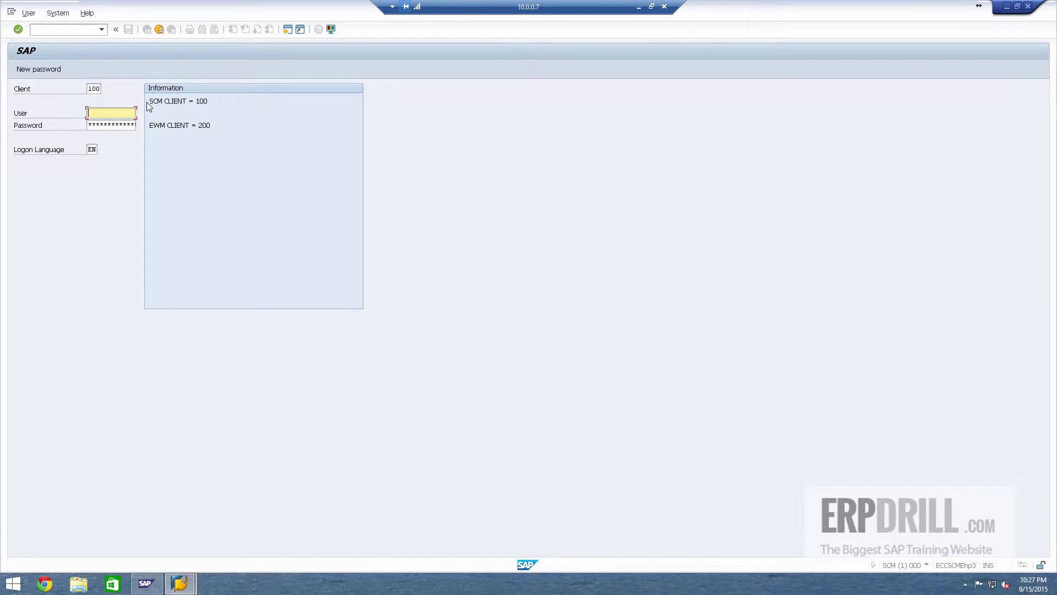
drag(148, 101, 227, 105)
click(191, 101)
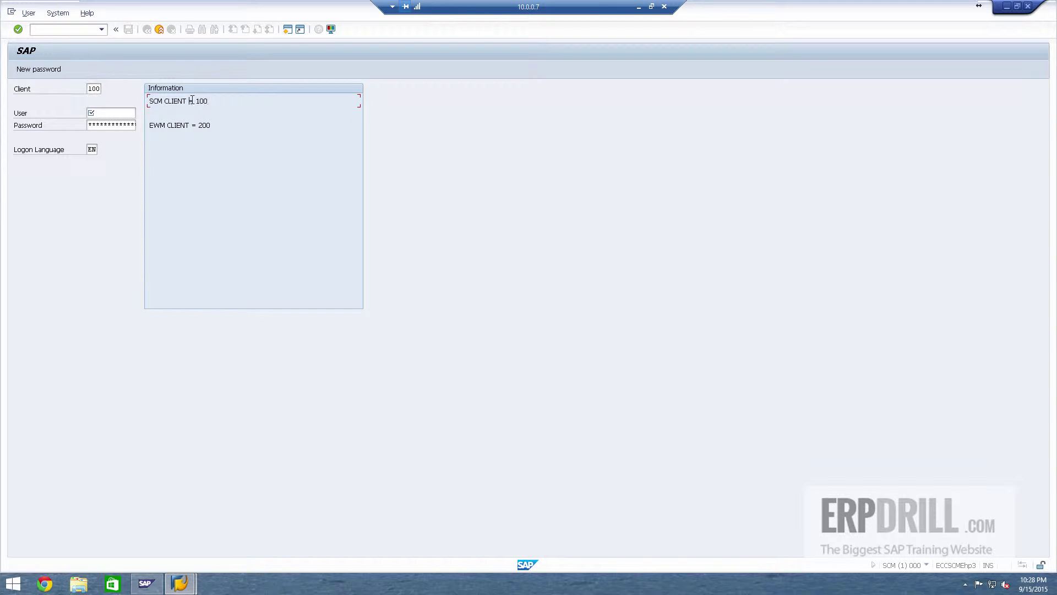
drag(148, 126, 227, 127)
click(226, 129)
Step: Log on in client 100 with the corrected user ID and the password
click(91, 88)
click(103, 109)
text(bass)
key(Tab)
click(98, 113)
text(is)
key(Tab)
click(133, 113)
double_click(134, 113)
text(basis)
key(Tab)
key(Return)
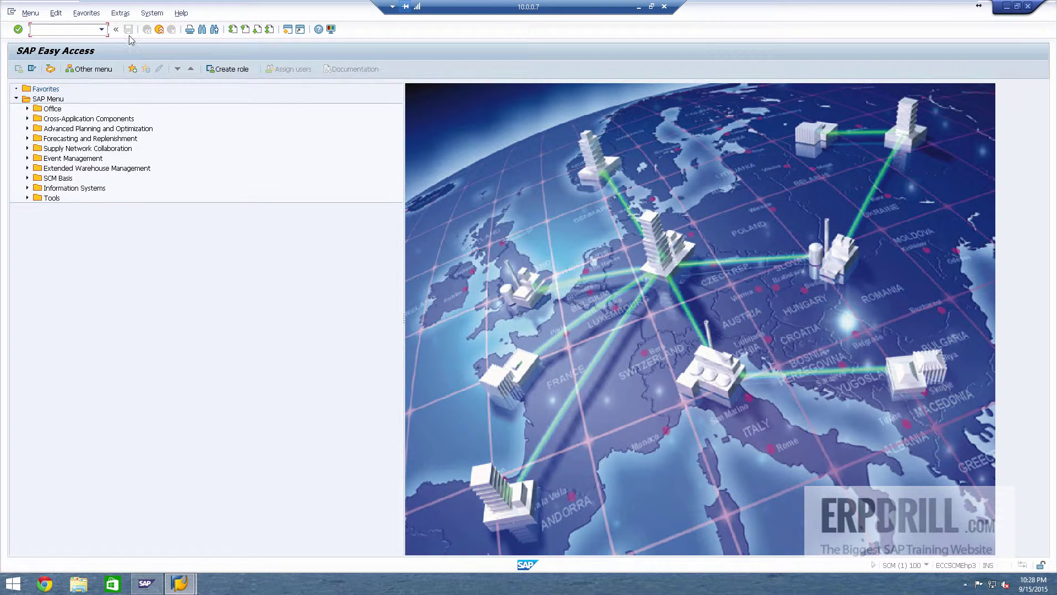
Step: Open System Status's installed software list and check SAP_ABA, SAP_GWFND, PI_BASIS, SAP_BW and SCM
click(152, 13)
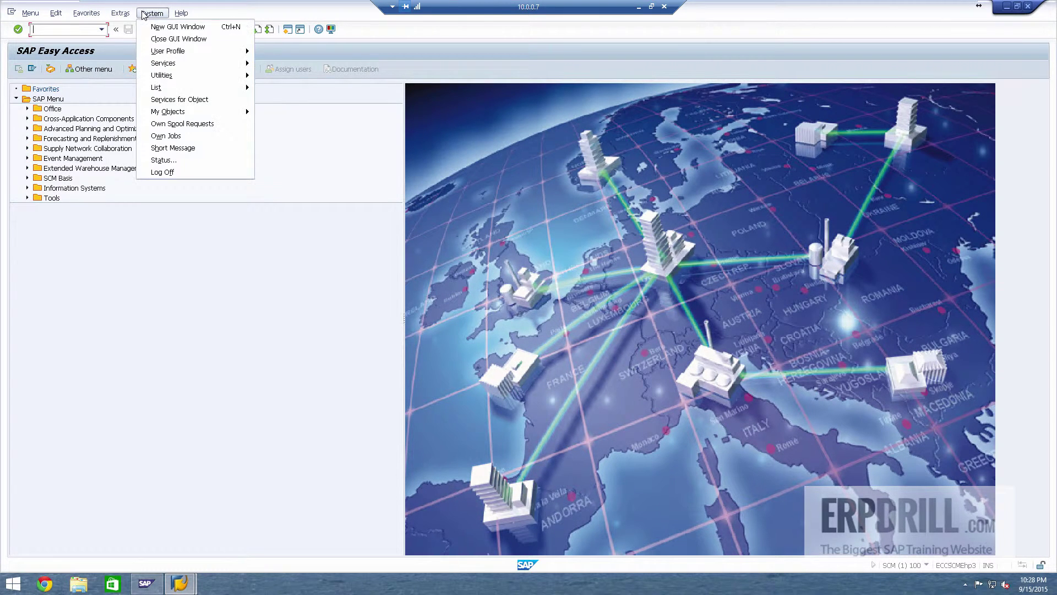
click(166, 159)
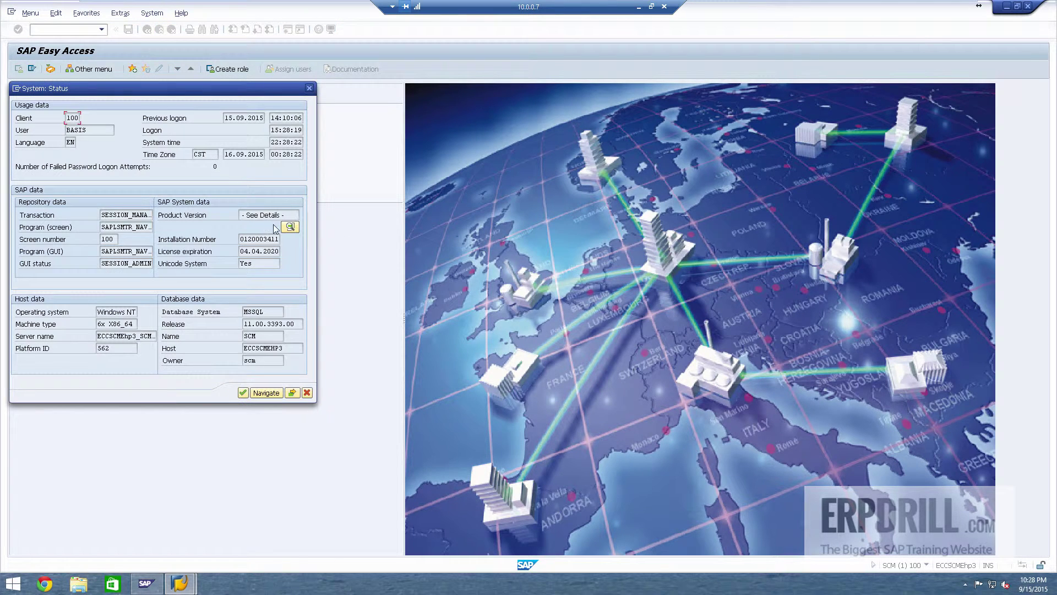
click(290, 228)
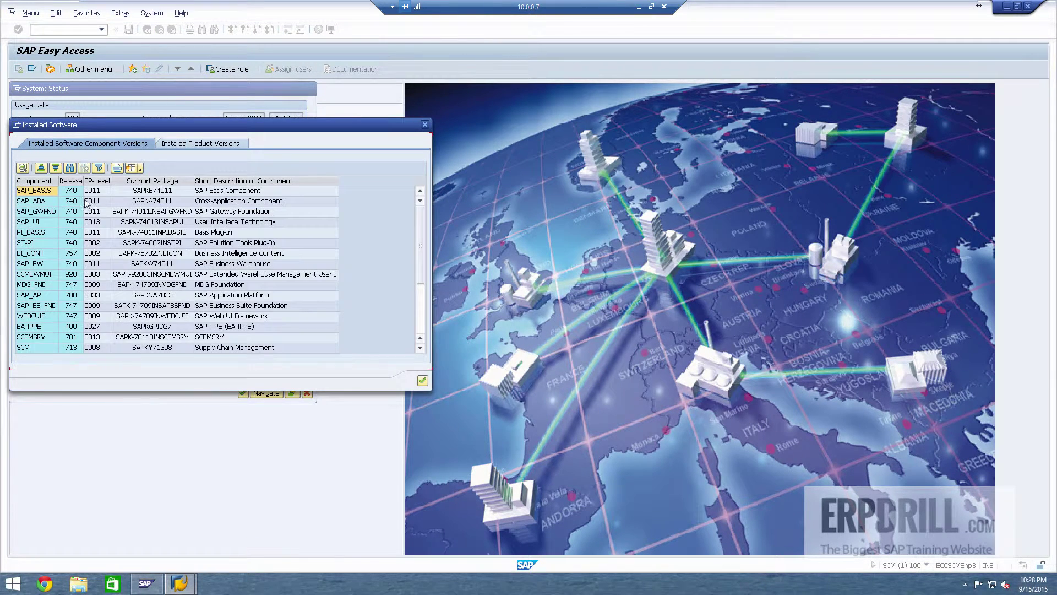
click(91, 191)
click(101, 201)
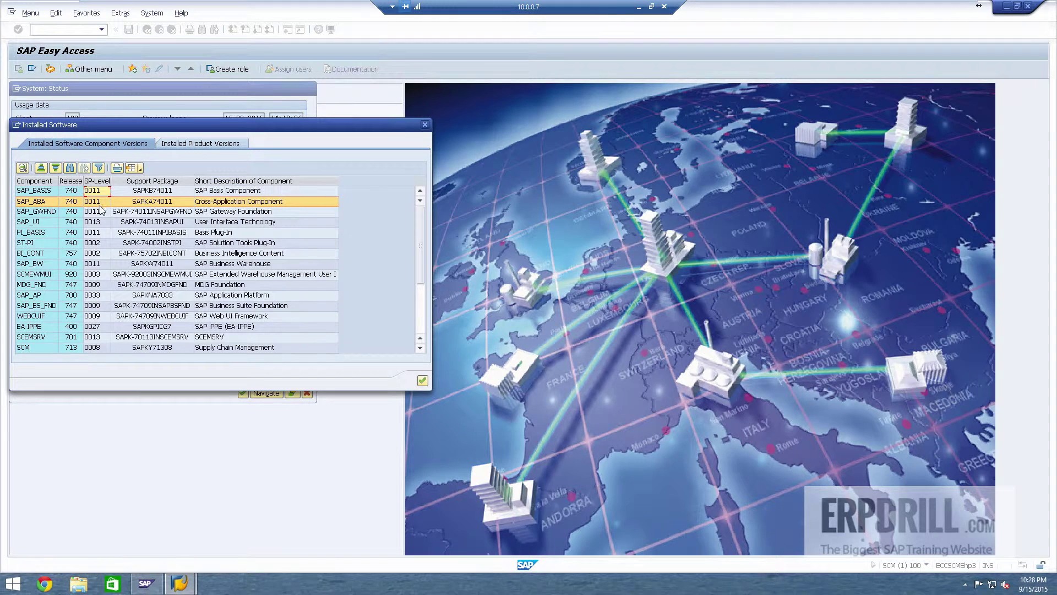
click(102, 211)
click(104, 232)
click(105, 264)
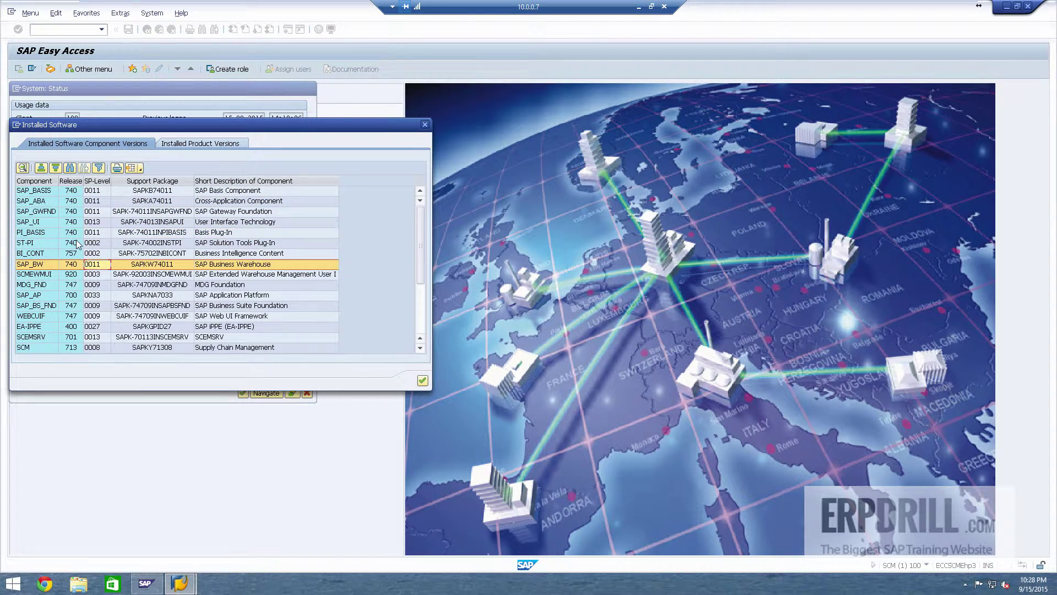
click(110, 234)
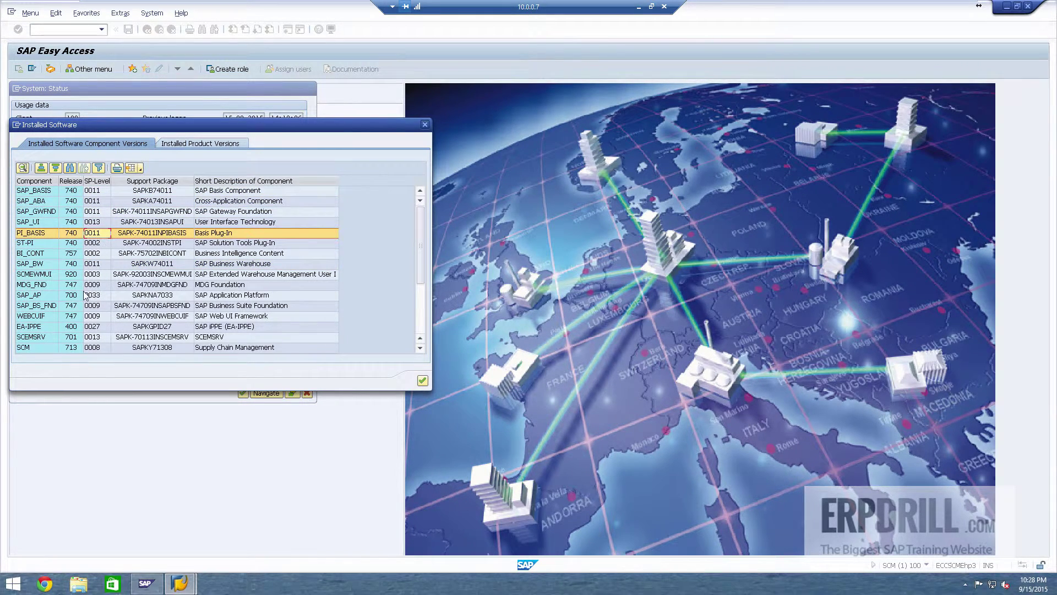
click(30, 348)
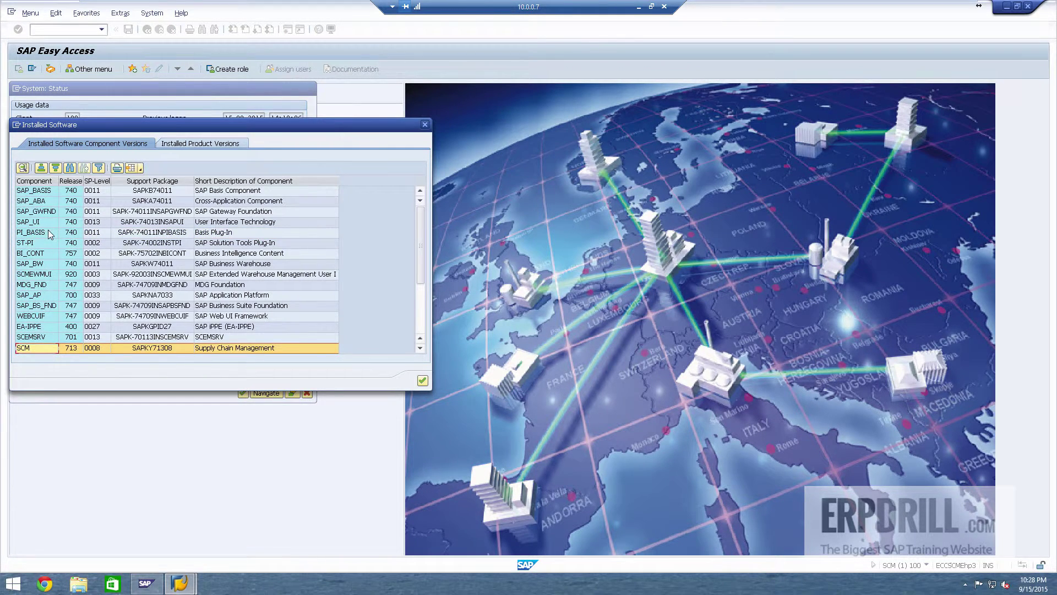
Step: Check SCMAPO at SP 0009, SCMEWMUI, BI_CONT at SP 0002 and SCMB_EXT release 713
scroll(50, 232, down, 3)
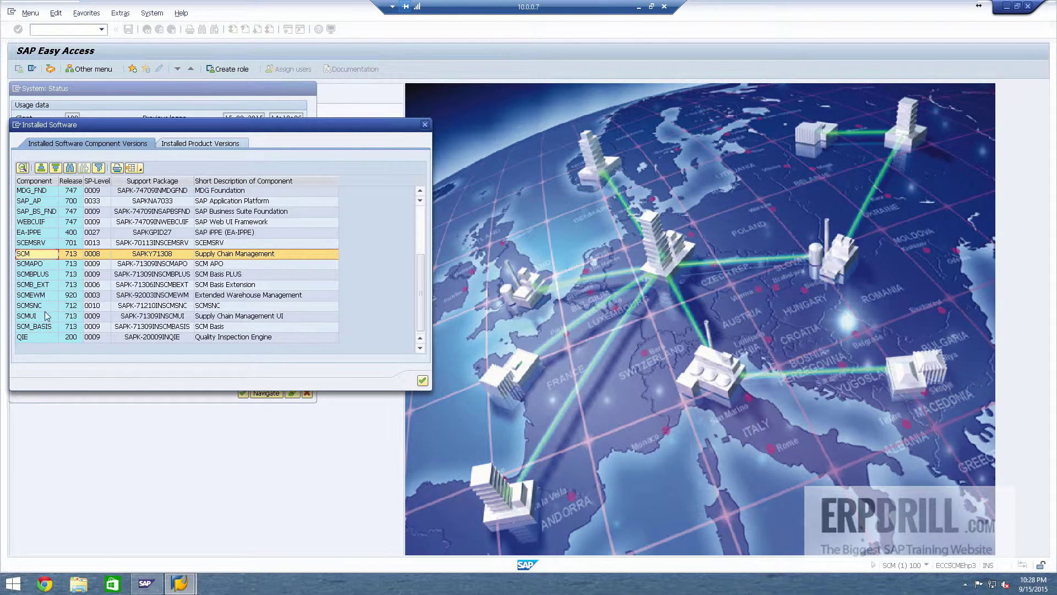
scroll(70, 323, up, 1)
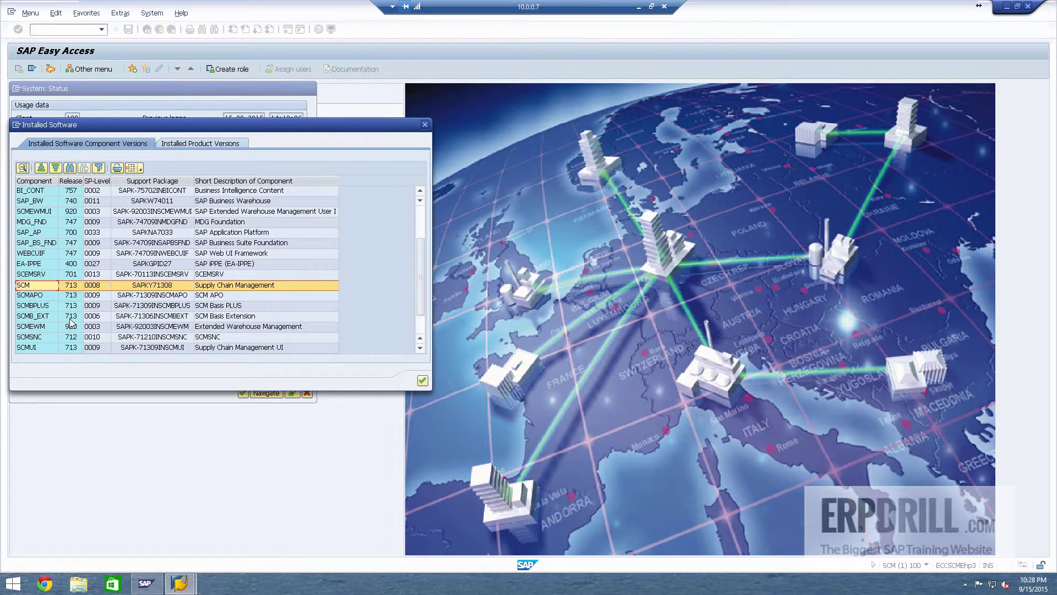
click(39, 296)
click(90, 296)
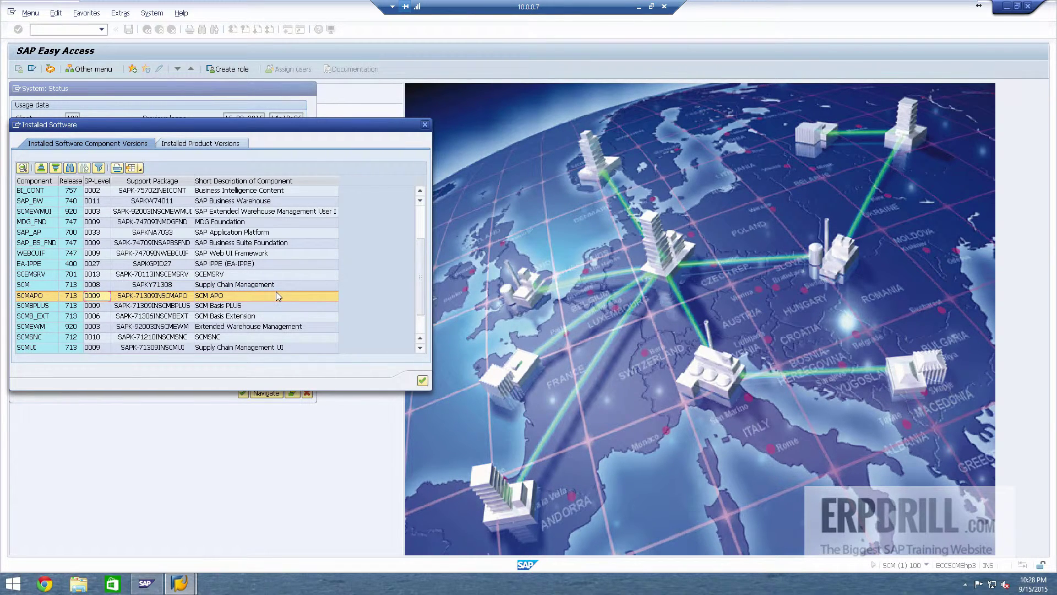
scroll(275, 292, up, 1)
click(267, 243)
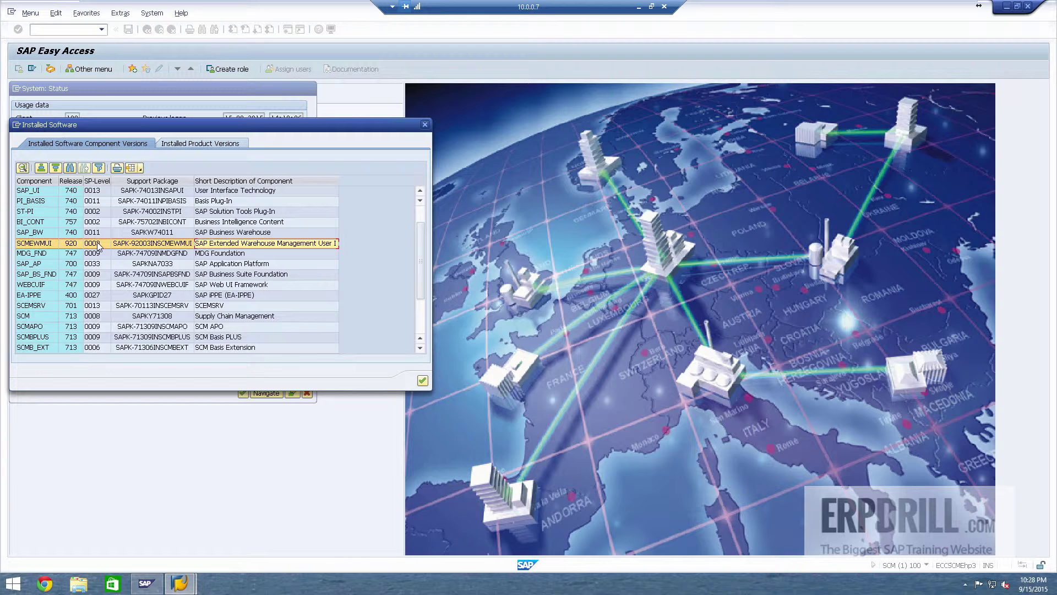
scroll(99, 248, up, 1)
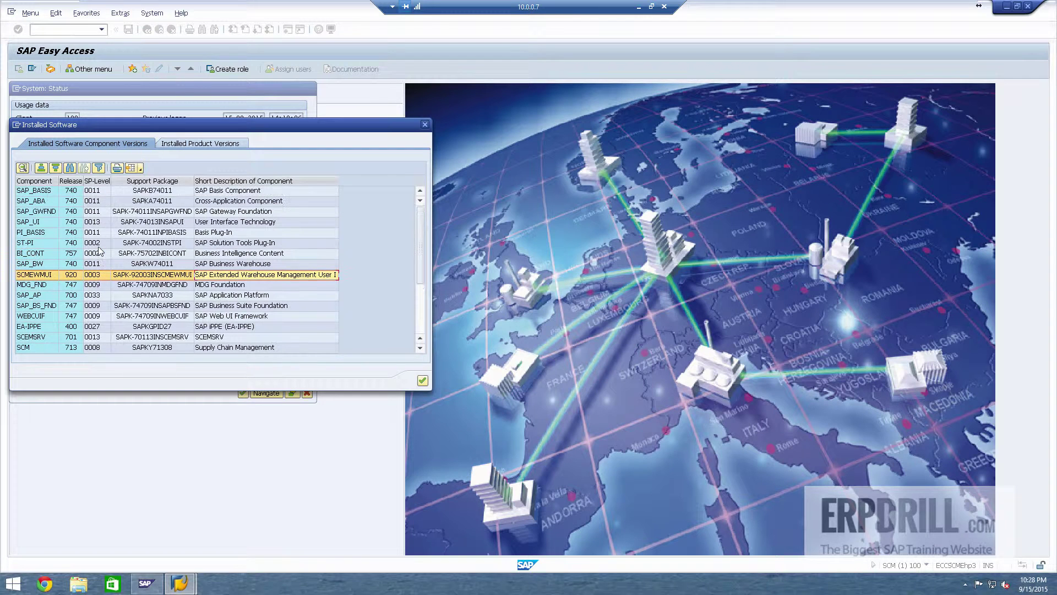
click(35, 255)
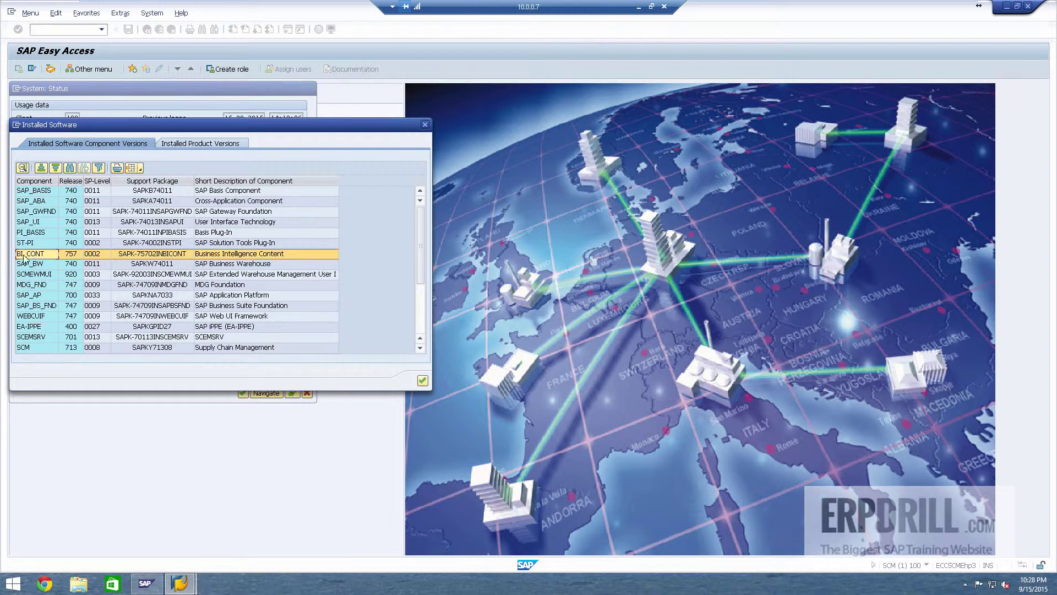
click(103, 257)
scroll(173, 252, down, 2)
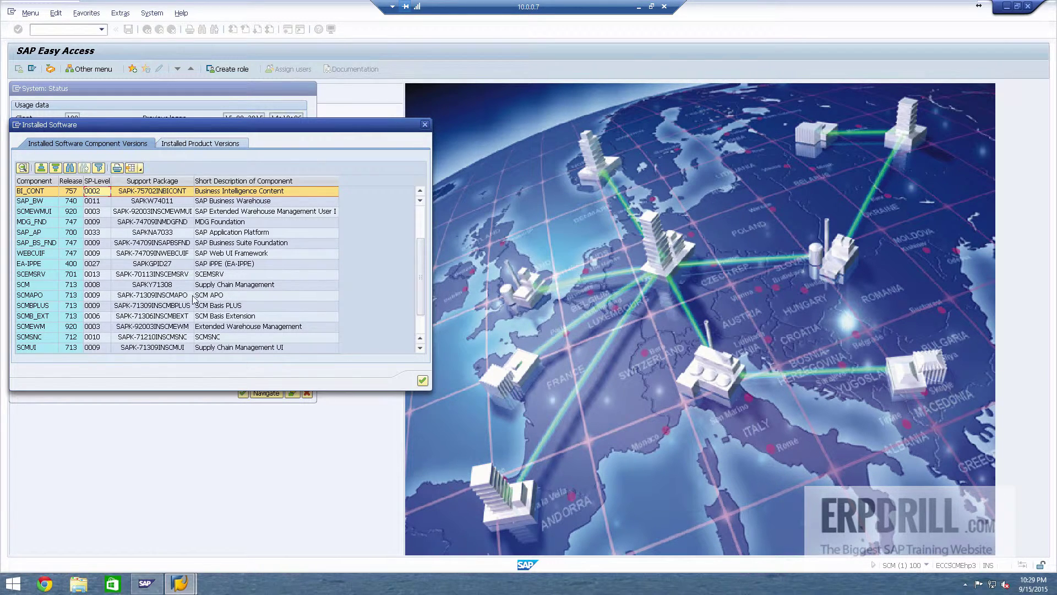
scroll(197, 297, up, 2)
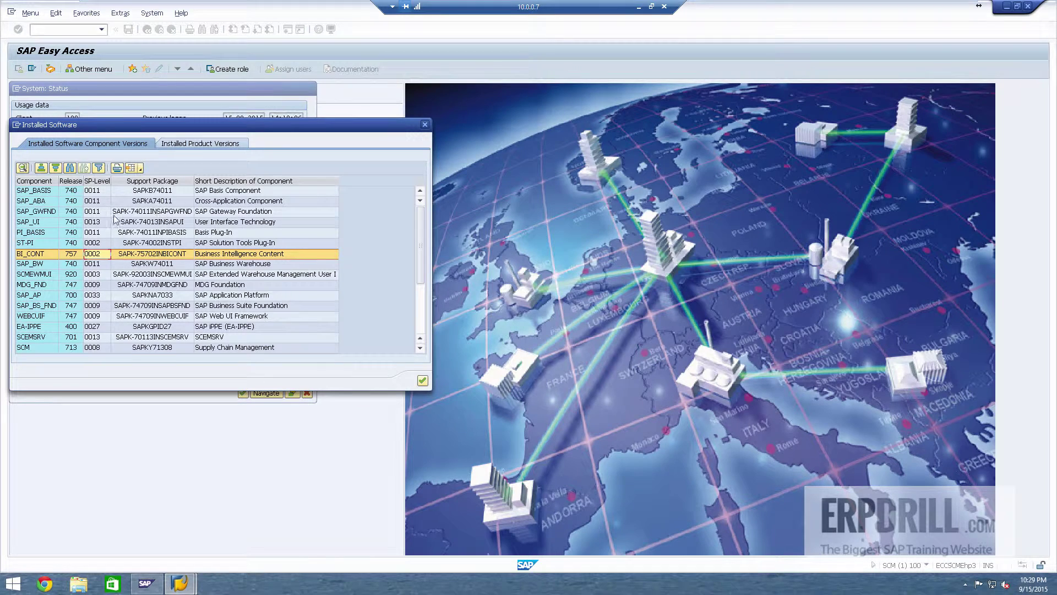
scroll(195, 220, down, 1)
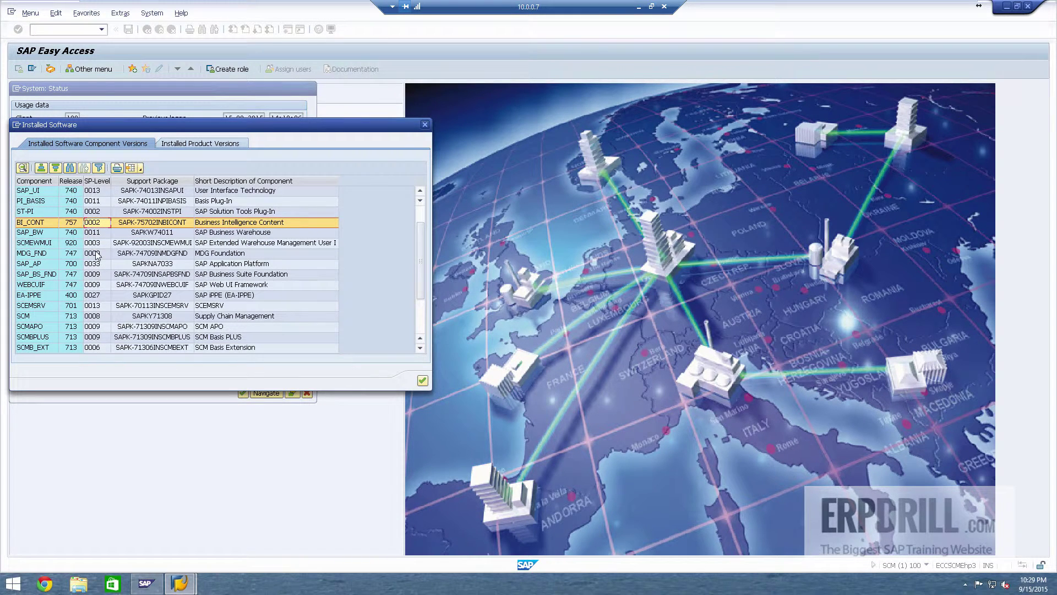
click(72, 351)
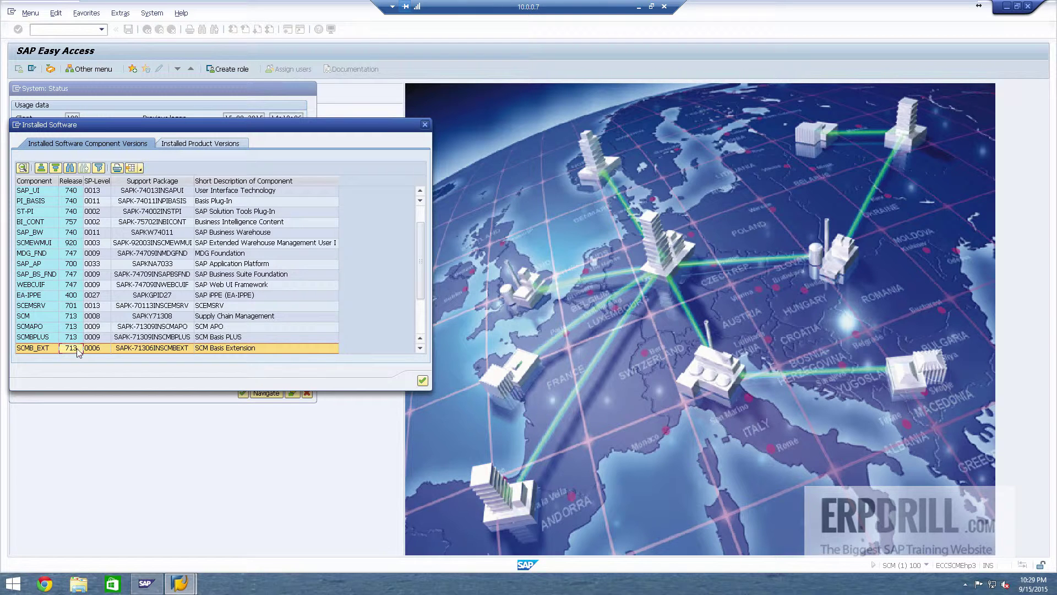
Step: Review SAP_ABA, PI_BASIS, SAP_BASIS, SAP_UI and SCMUI, then close both status windows
scroll(85, 321, up, 1)
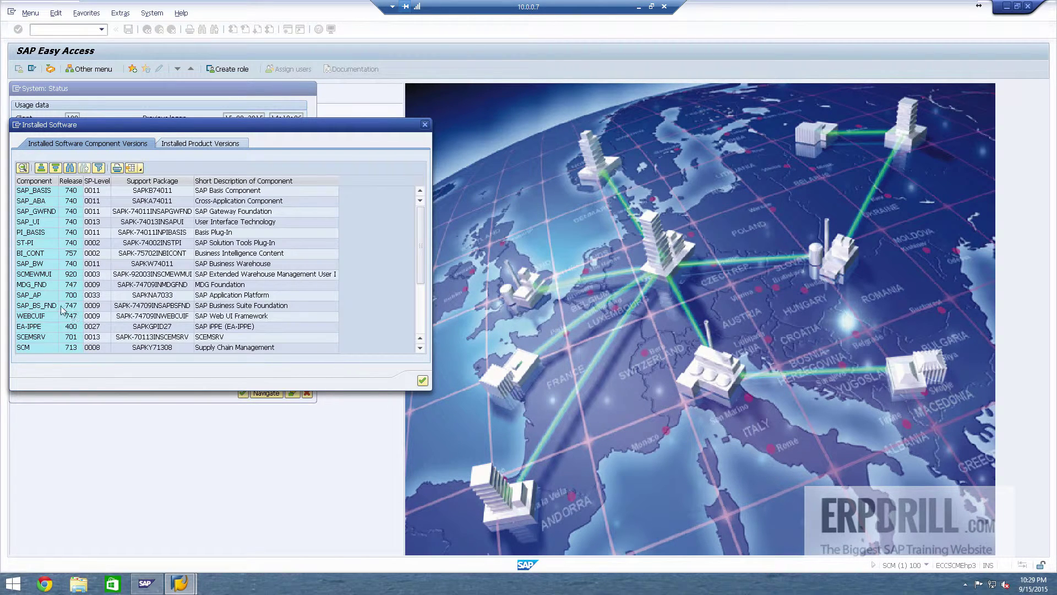
click(76, 201)
click(77, 232)
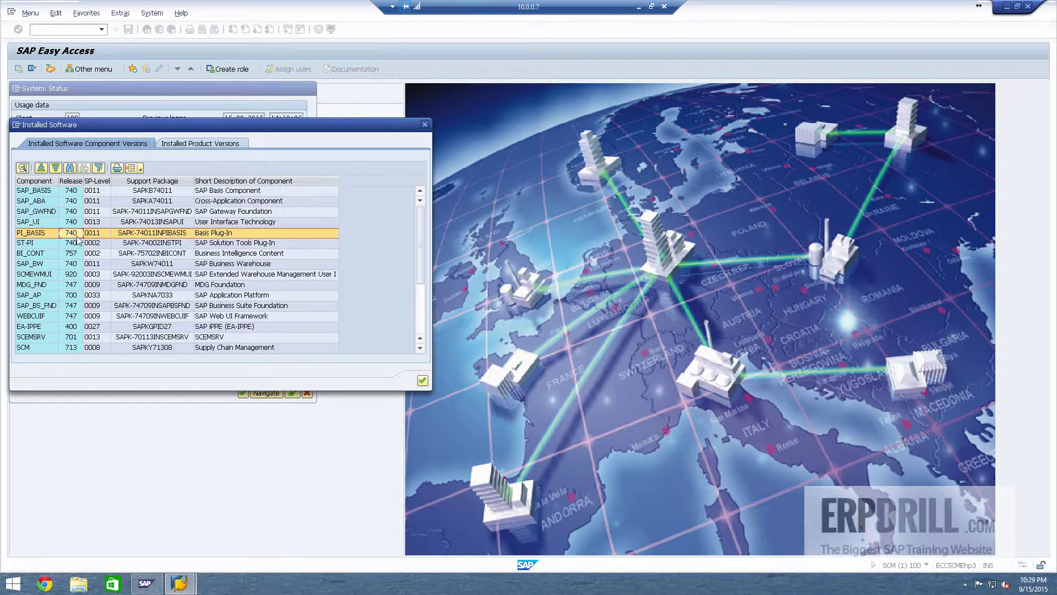
click(99, 192)
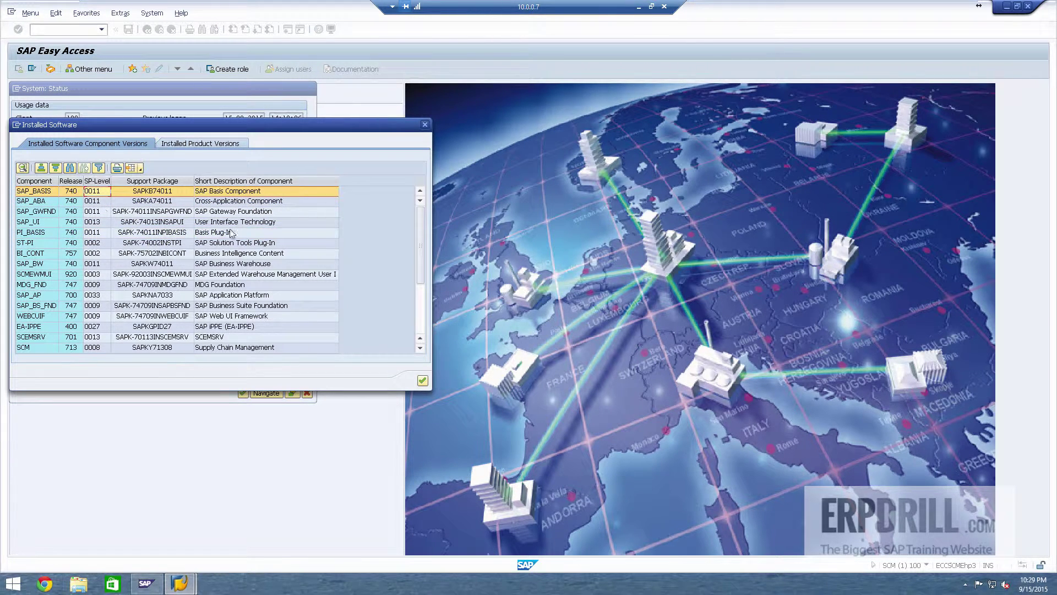
click(48, 224)
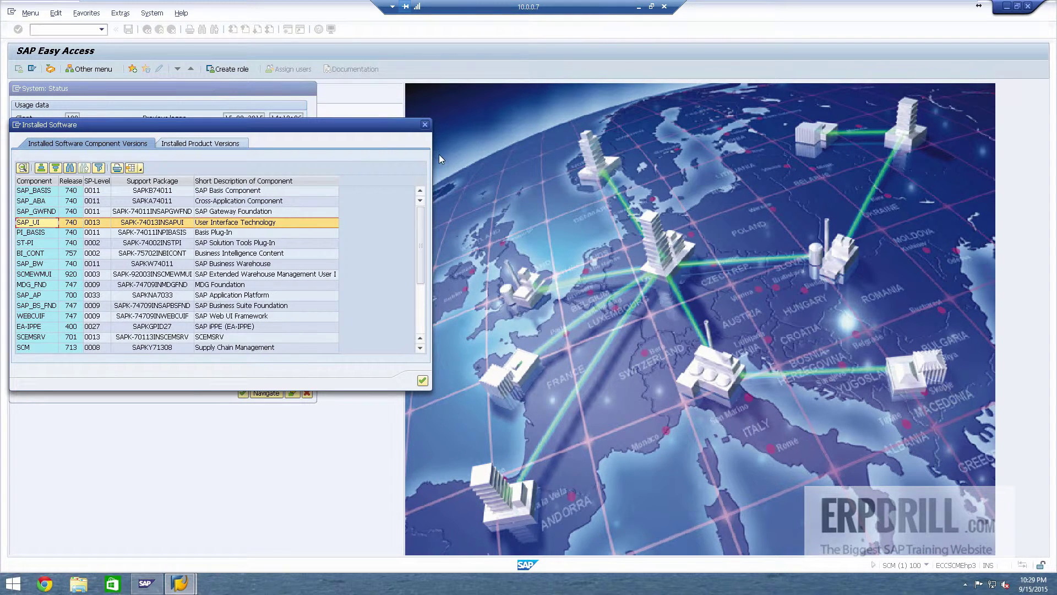
scroll(155, 305, down, 3)
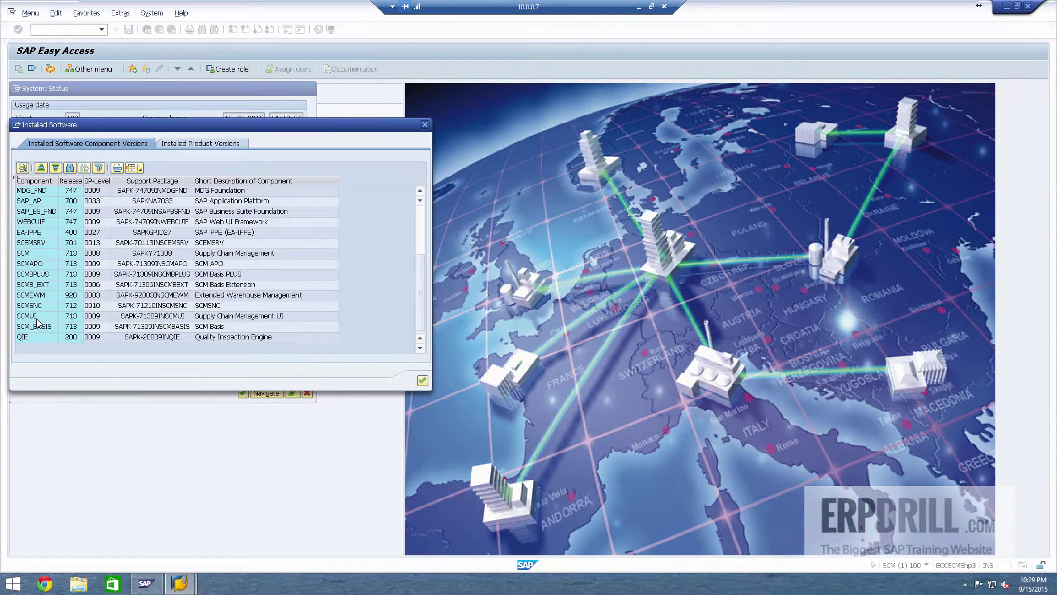
click(161, 318)
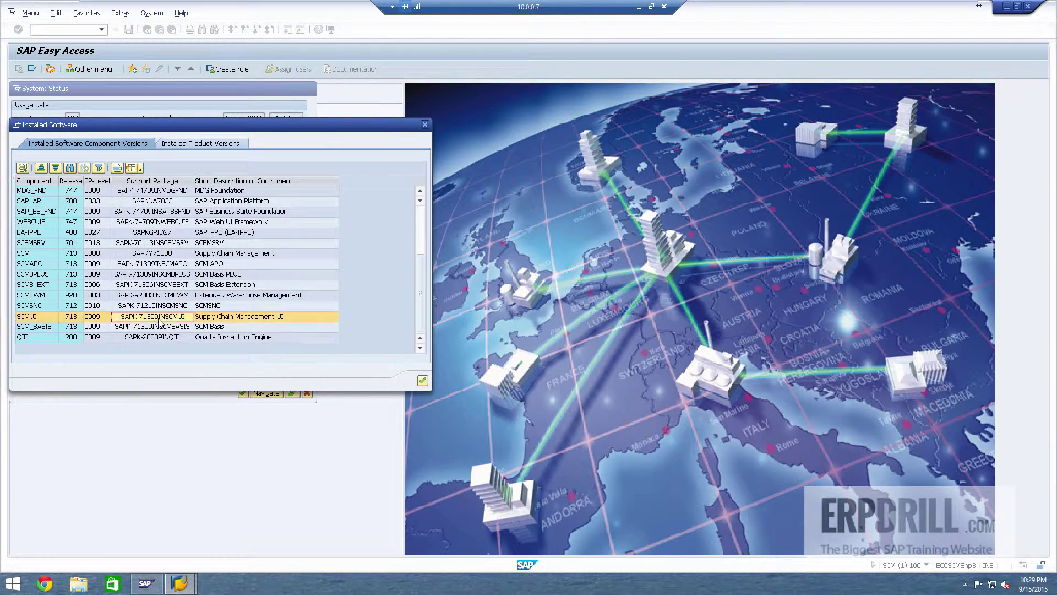
click(425, 124)
click(306, 393)
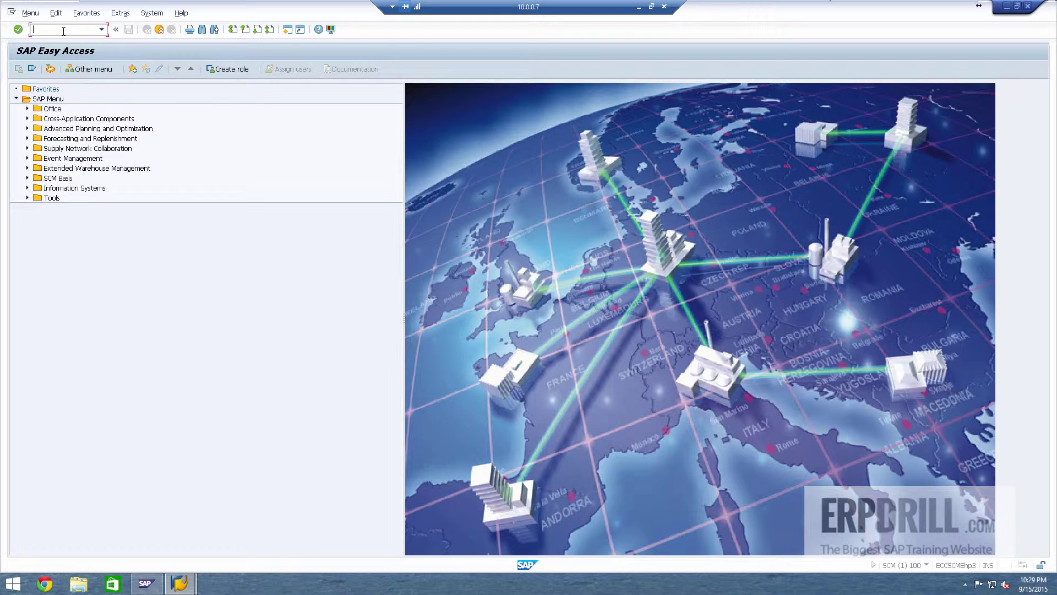
Step: Log off SCM, log on to TM 9.2 on NW PI 7.42 in client 300, and open System Status
key(Return)
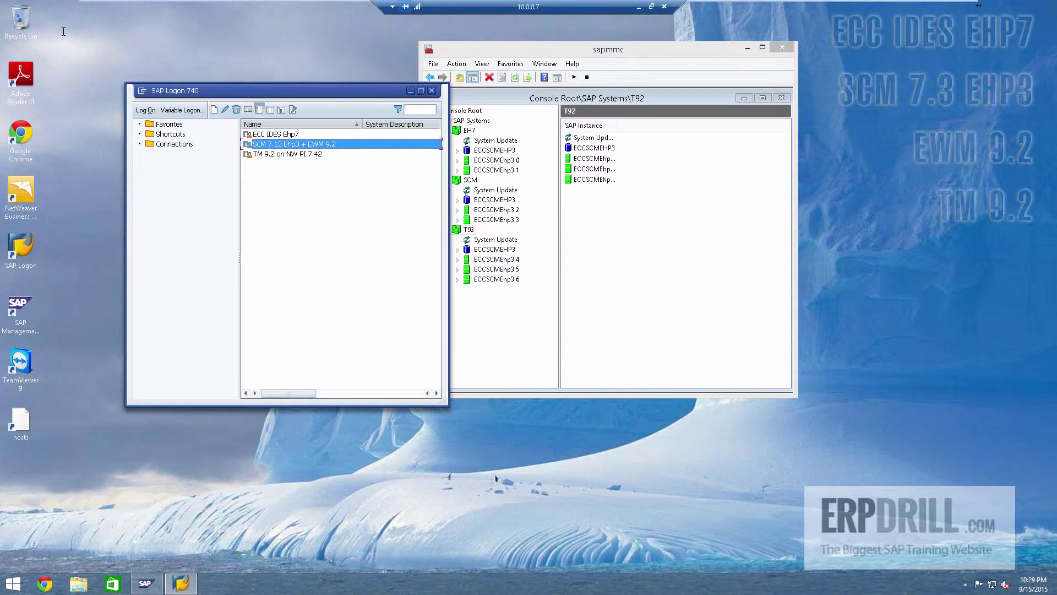
click(300, 155)
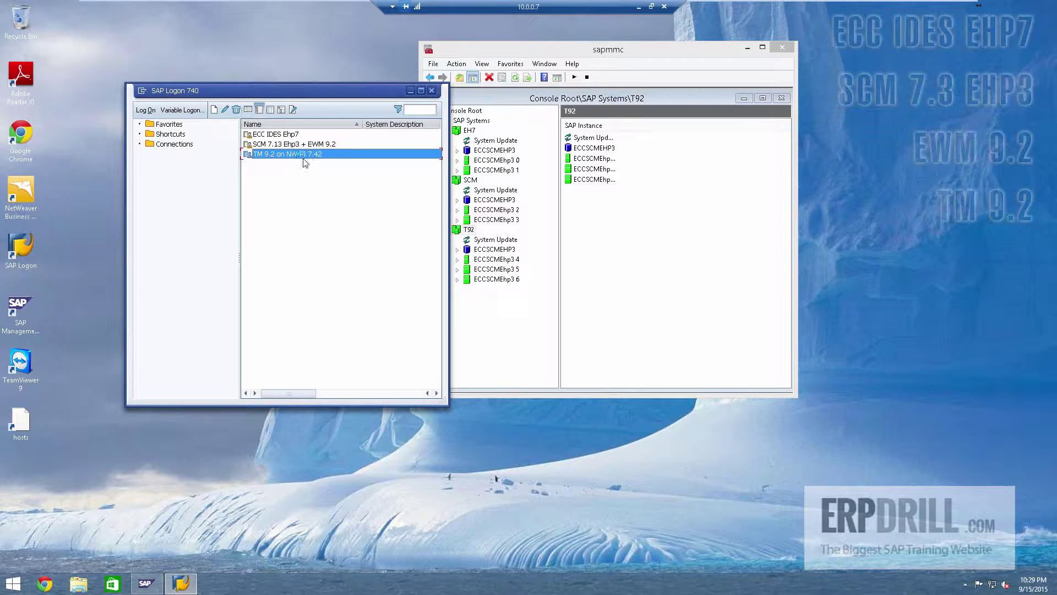
key(Return)
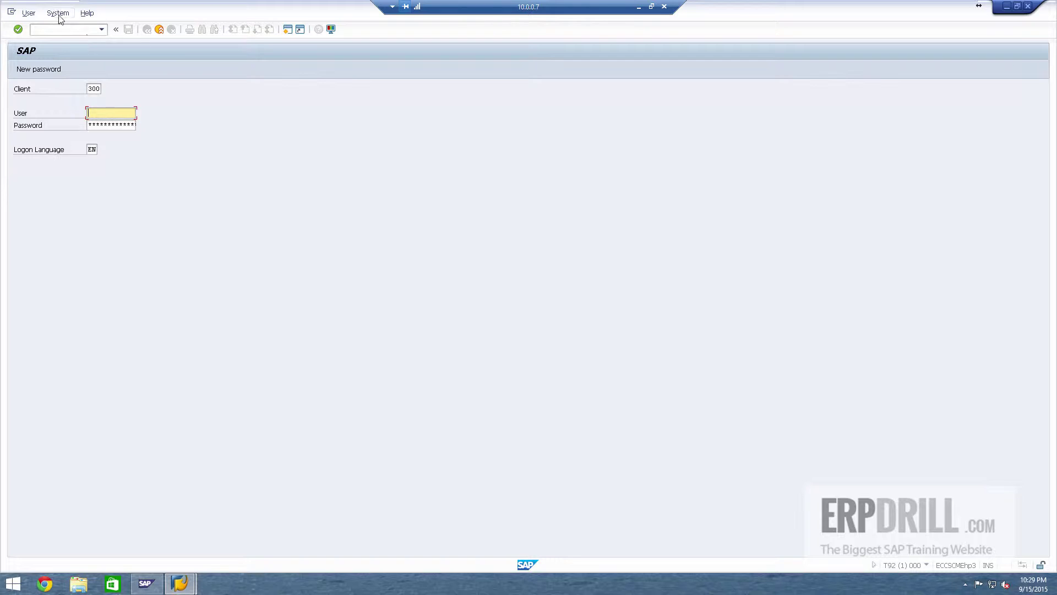
click(57, 13)
click(97, 92)
key(Tab)
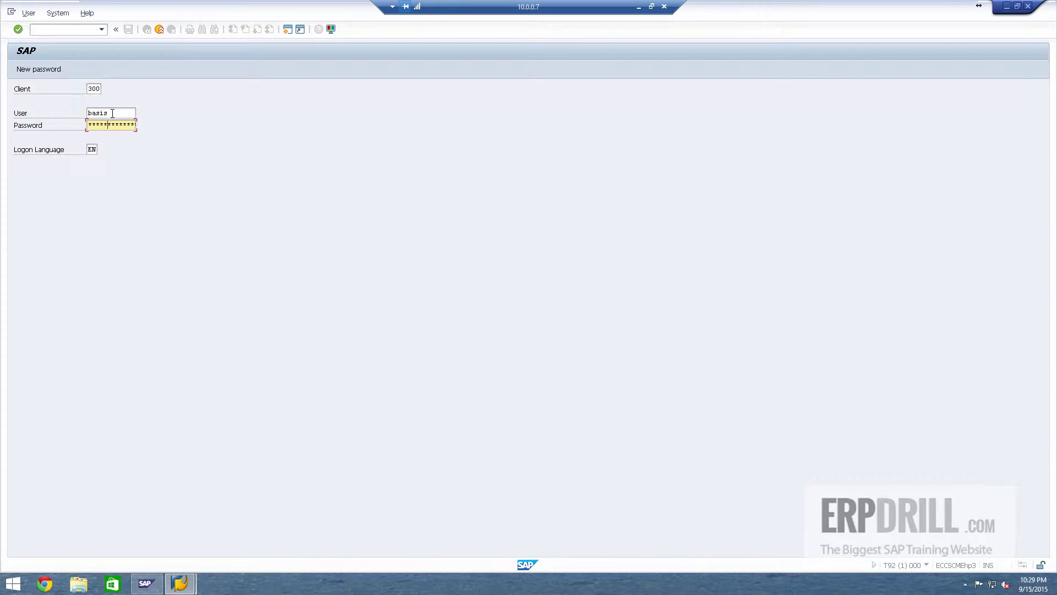
key(Return)
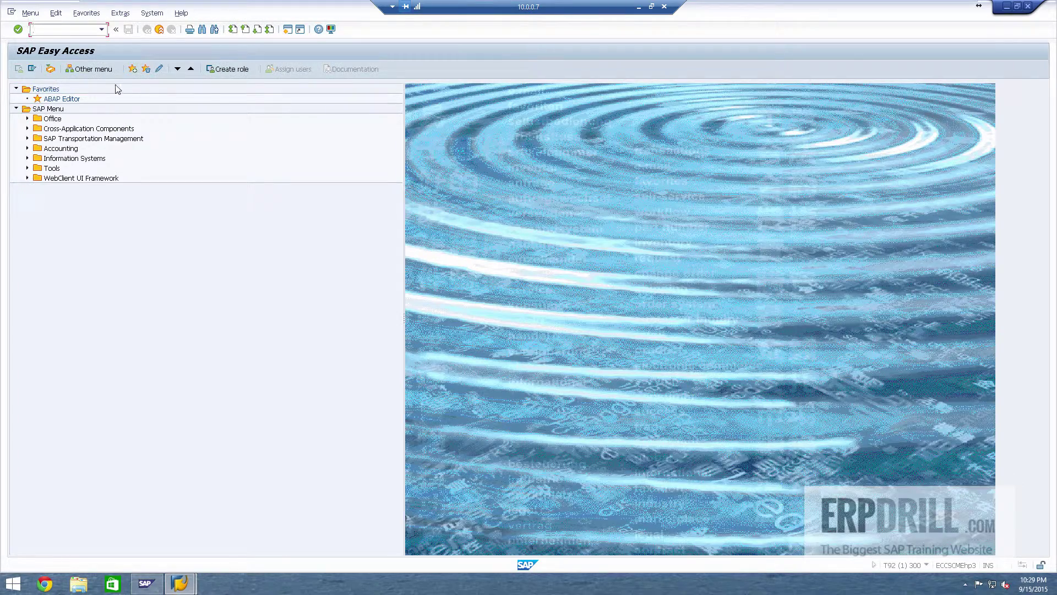
click(162, 13)
click(190, 161)
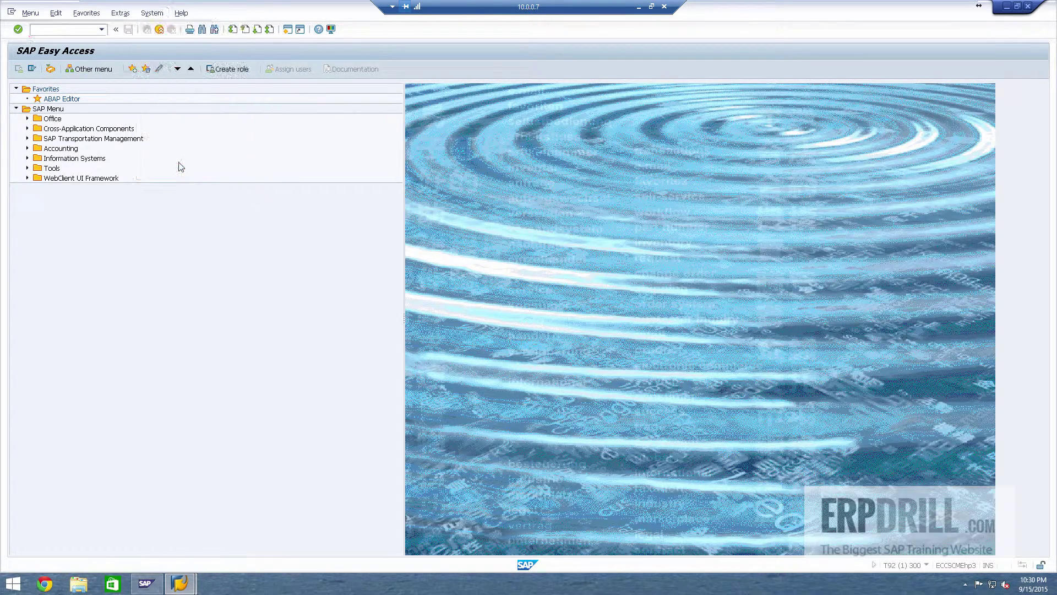
Step: Check SCMBPLUS, SAPGNTLB, SAPTM at SP 0003 and SAP_BW in the installed software, then close both windows
click(290, 227)
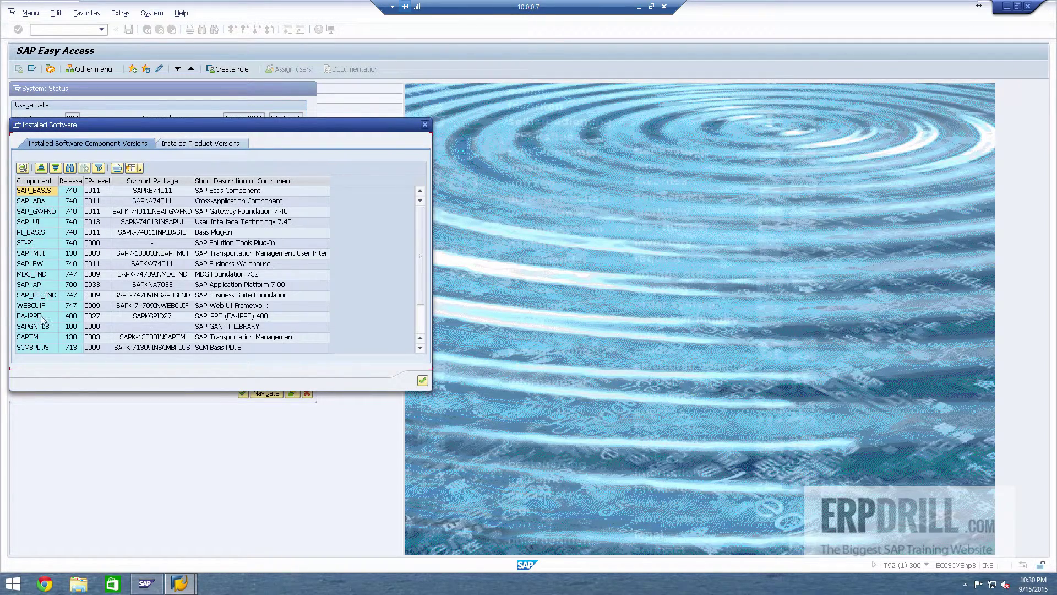
click(43, 348)
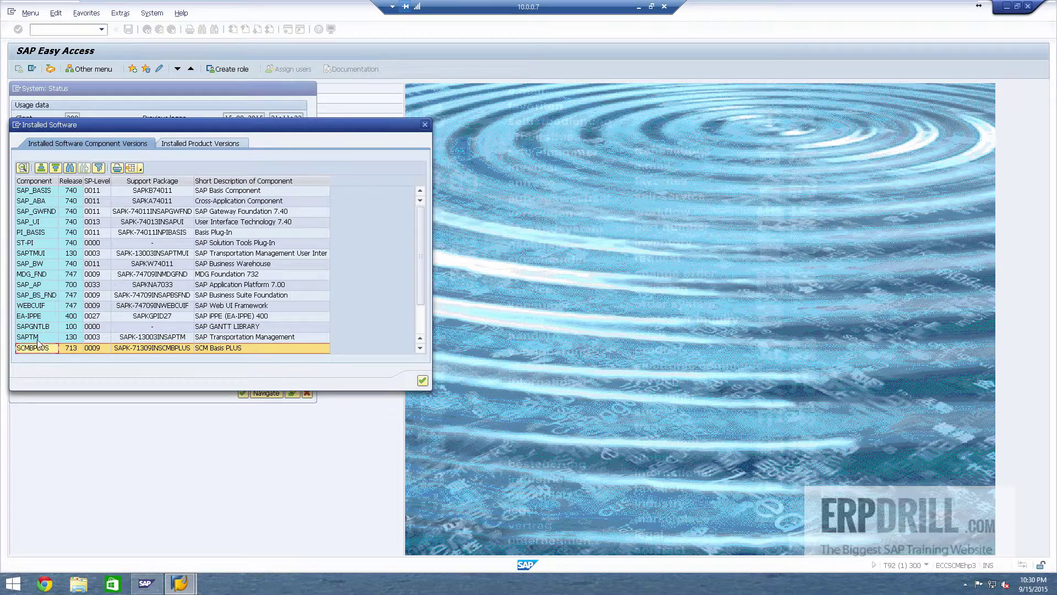
key(Up)
key(Up)
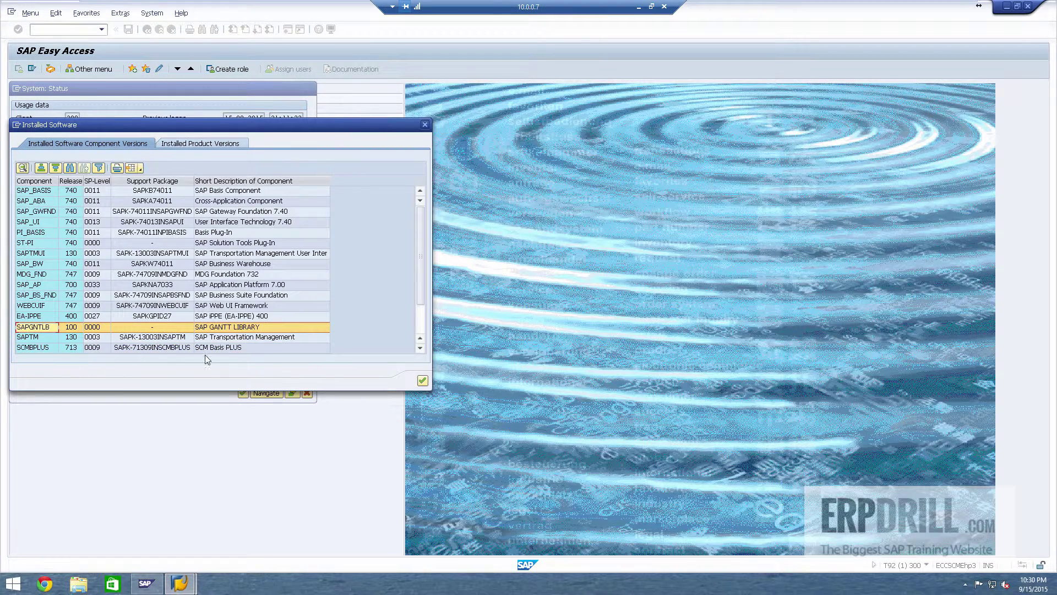
click(99, 348)
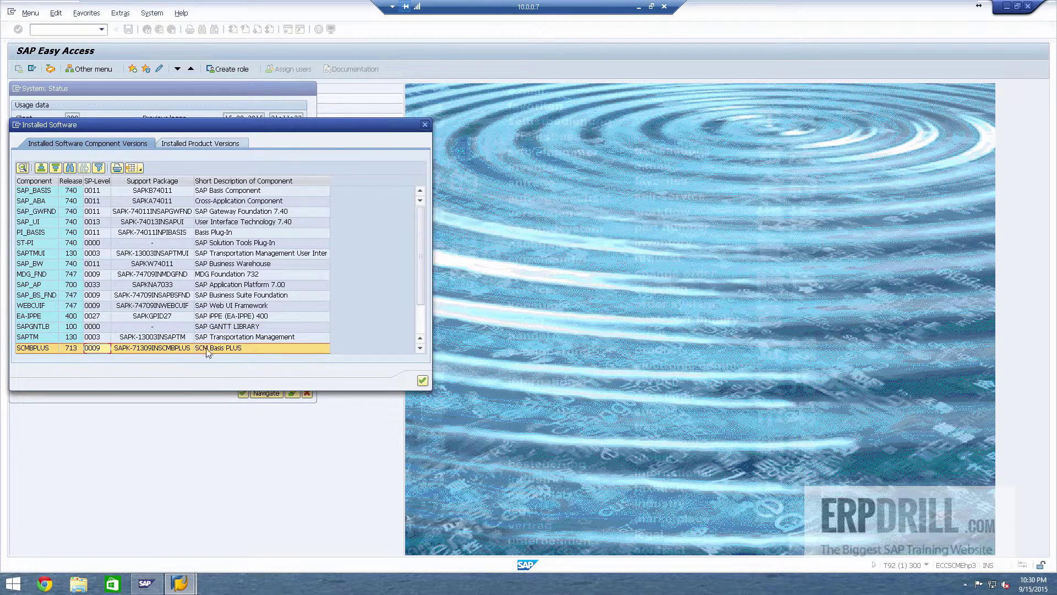
click(239, 340)
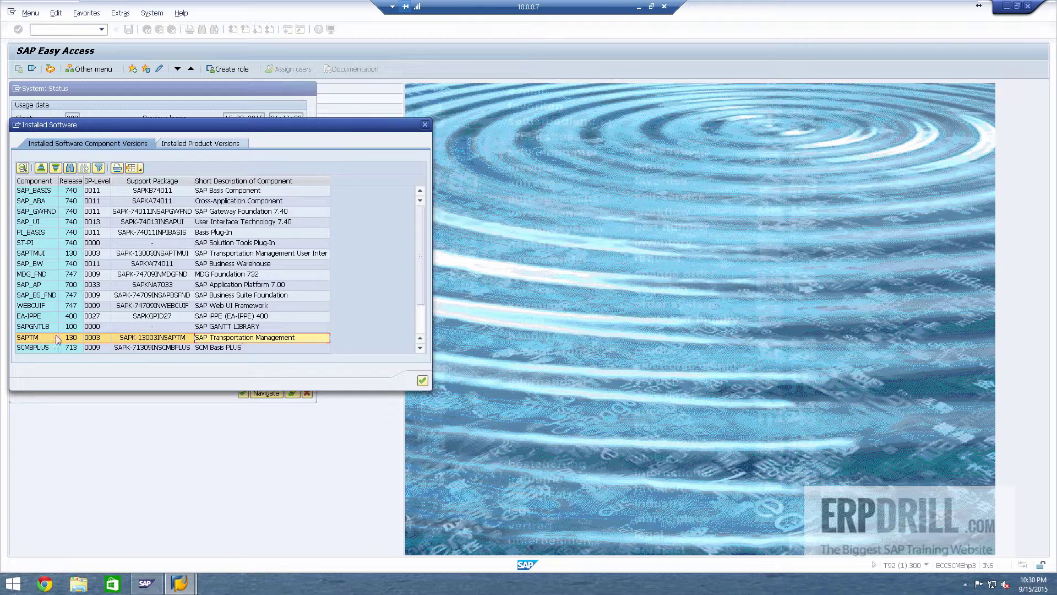
click(98, 340)
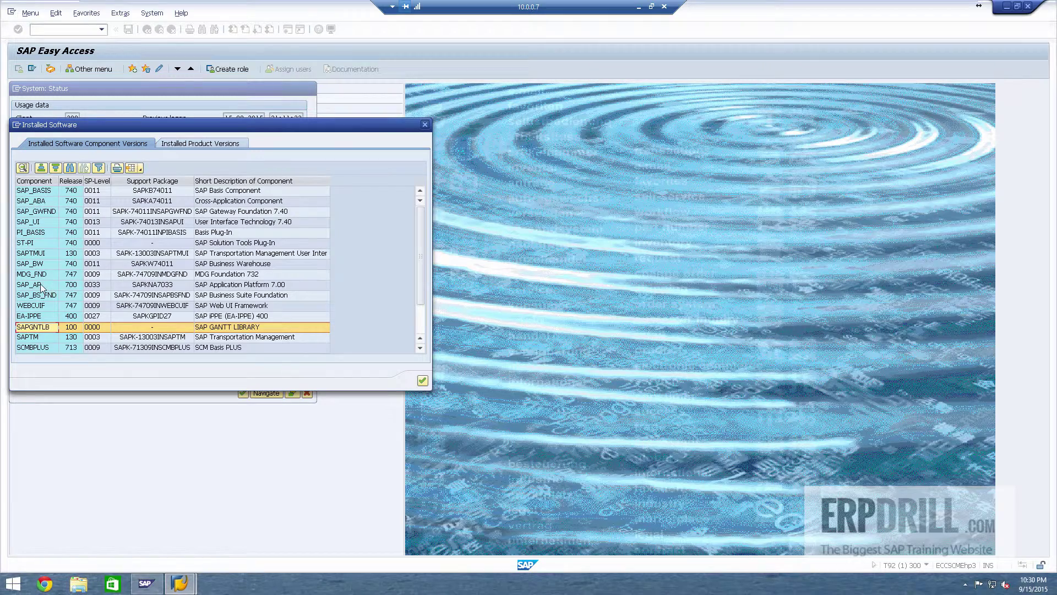
click(41, 266)
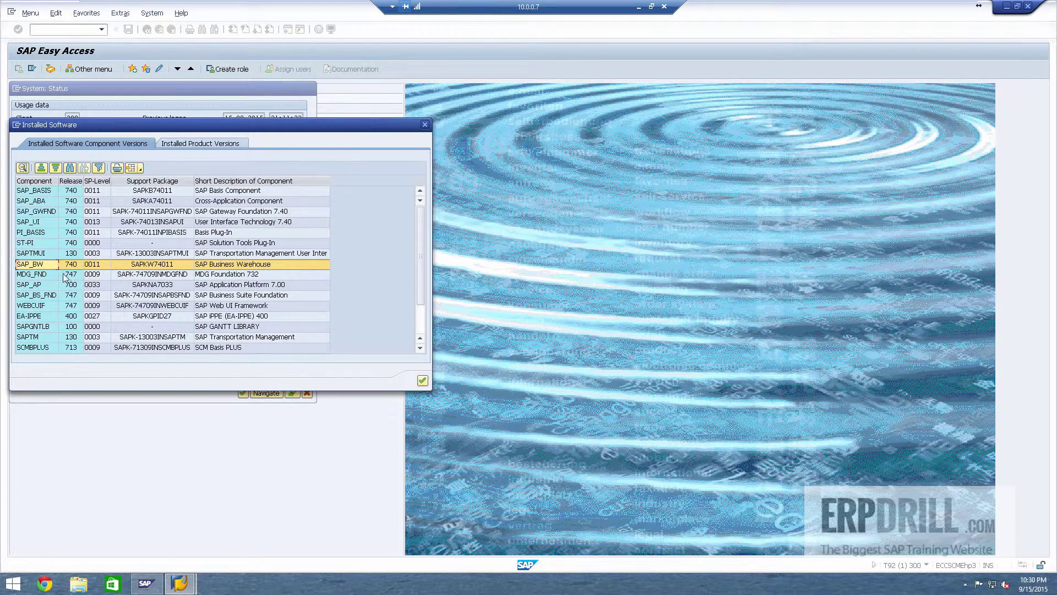
click(423, 125)
click(307, 394)
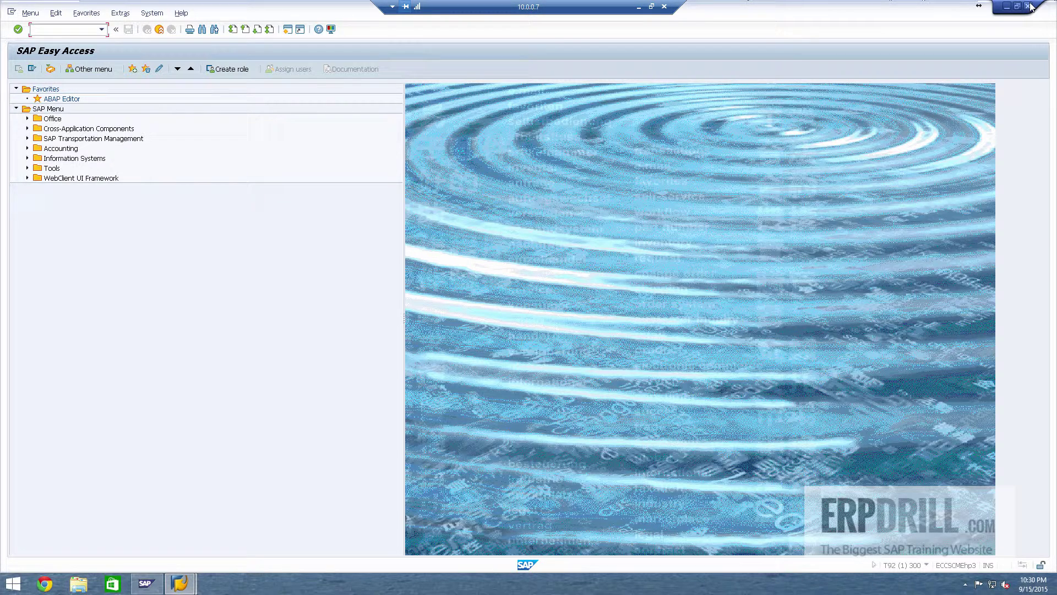
Step: Reopen the installed software list, review ST-PI and the other components, then close both windows
mouse_move(1032, 7)
click(152, 13)
click(164, 159)
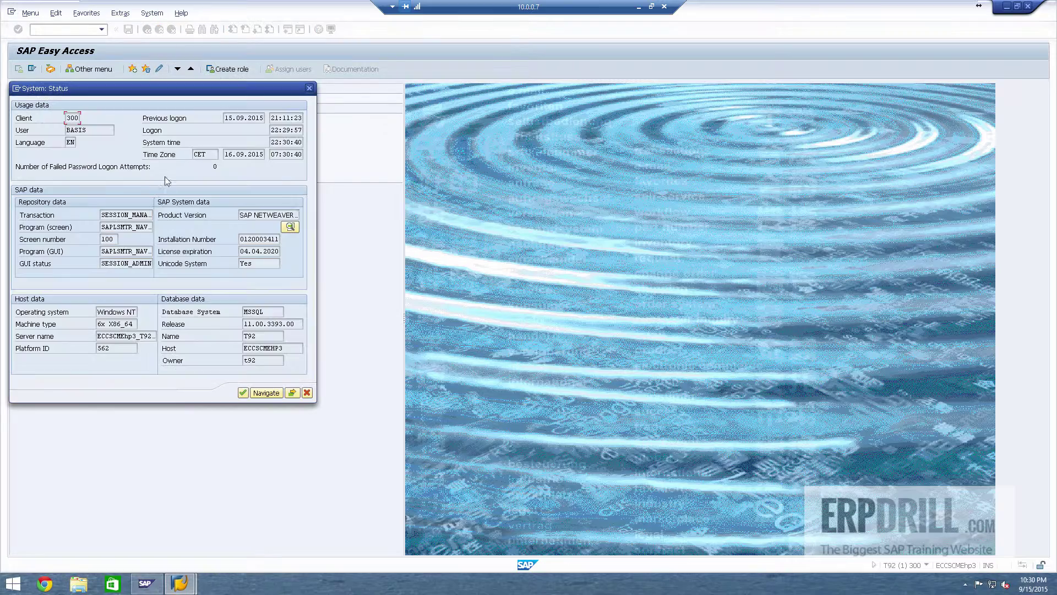
click(296, 224)
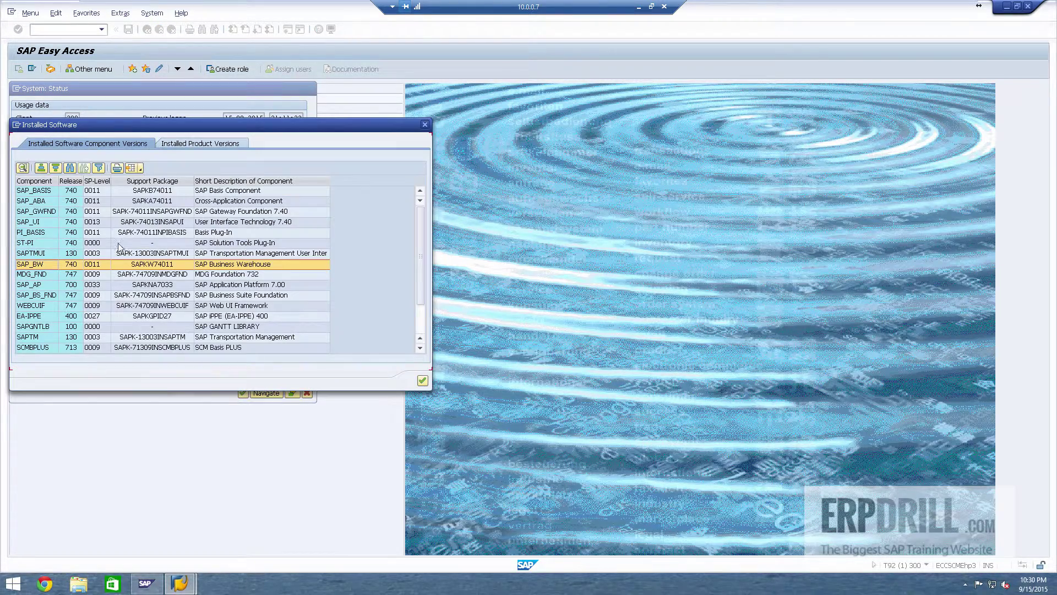
click(36, 242)
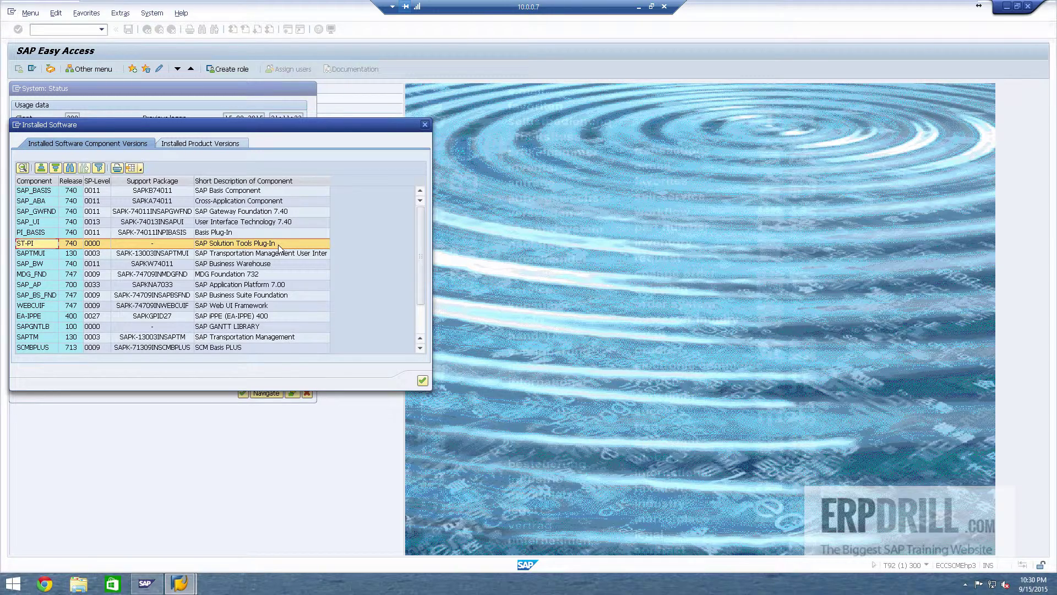
scroll(279, 246, down, 2)
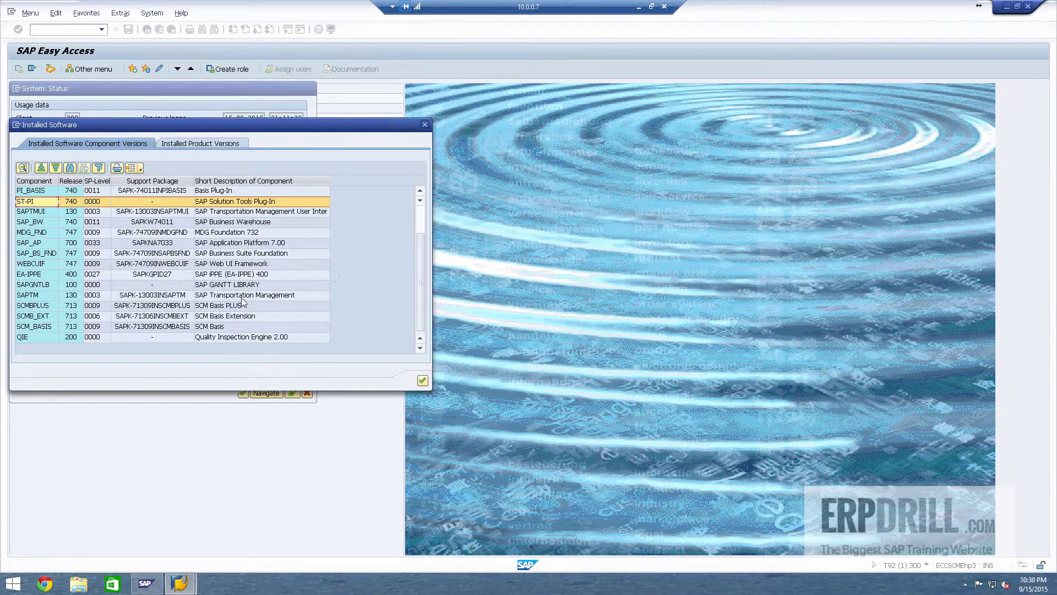
scroll(302, 329, up, 2)
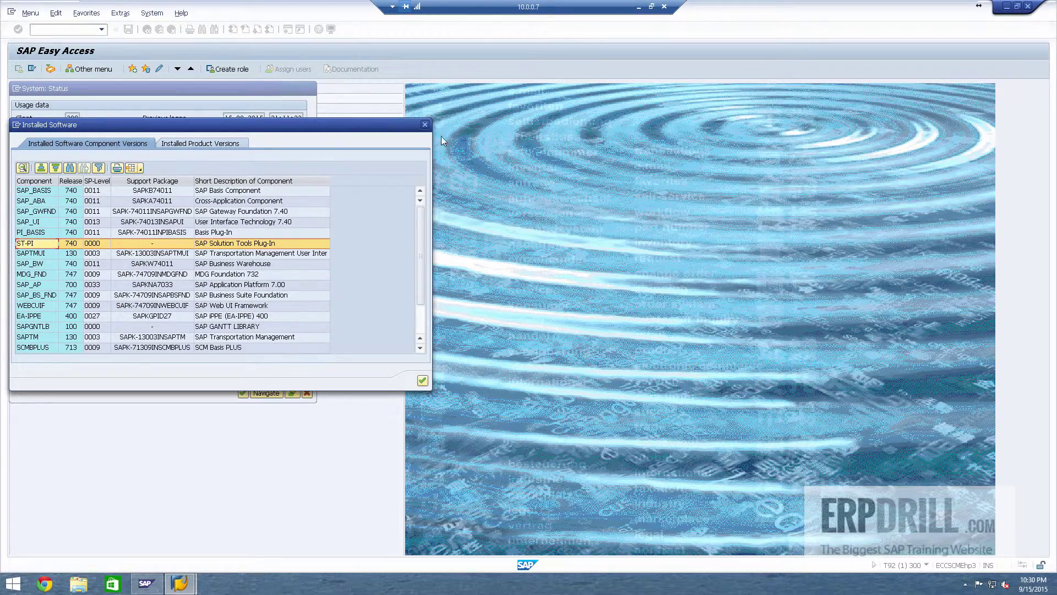
click(426, 125)
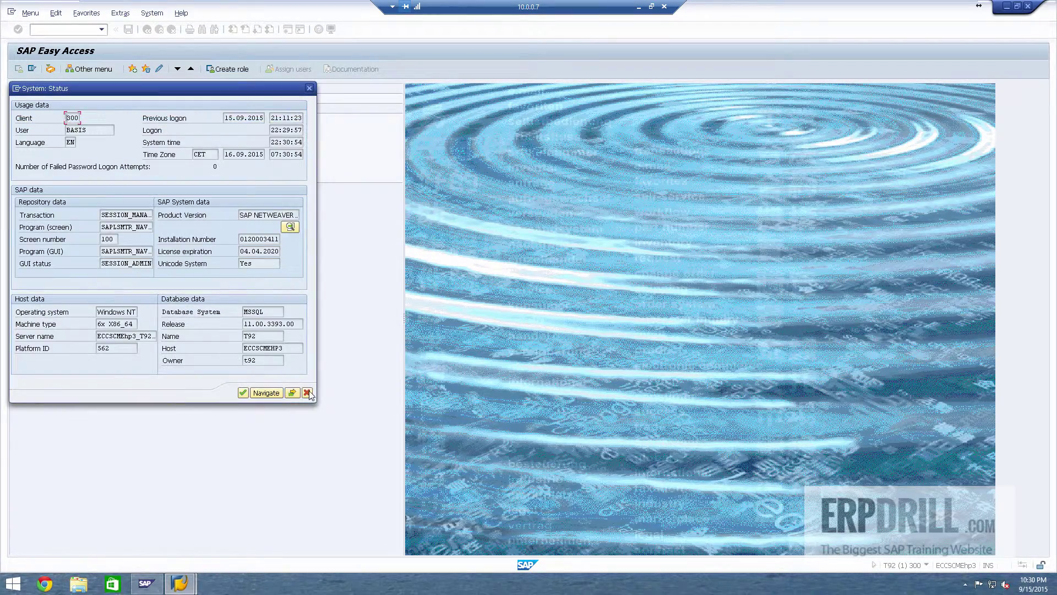
click(308, 393)
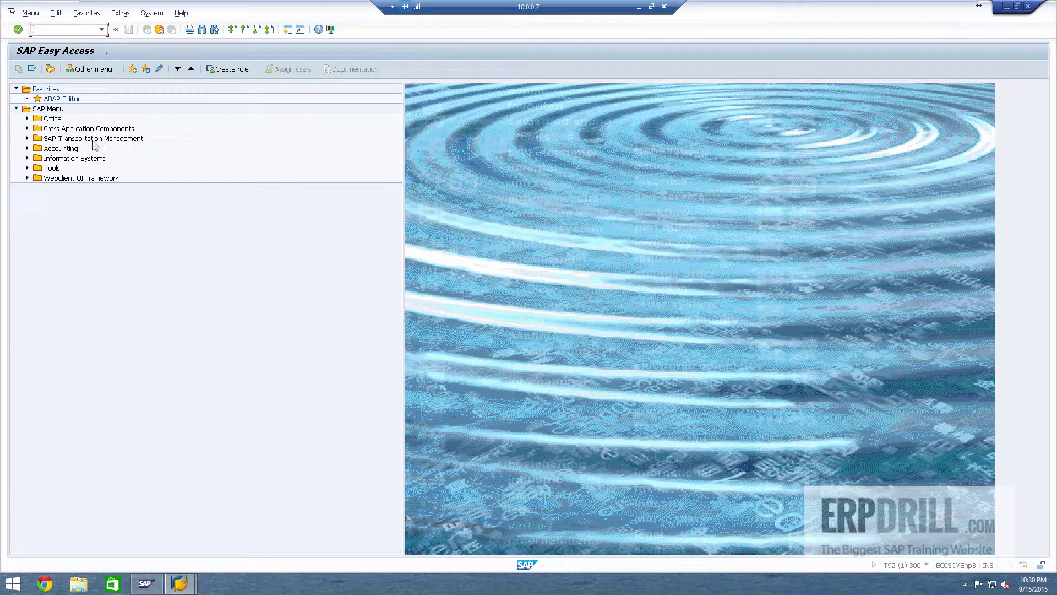
Step: Expand SAP Transportation Management > Transportation Management > Integration and Communication Monitoring > Administration
click(28, 139)
click(38, 149)
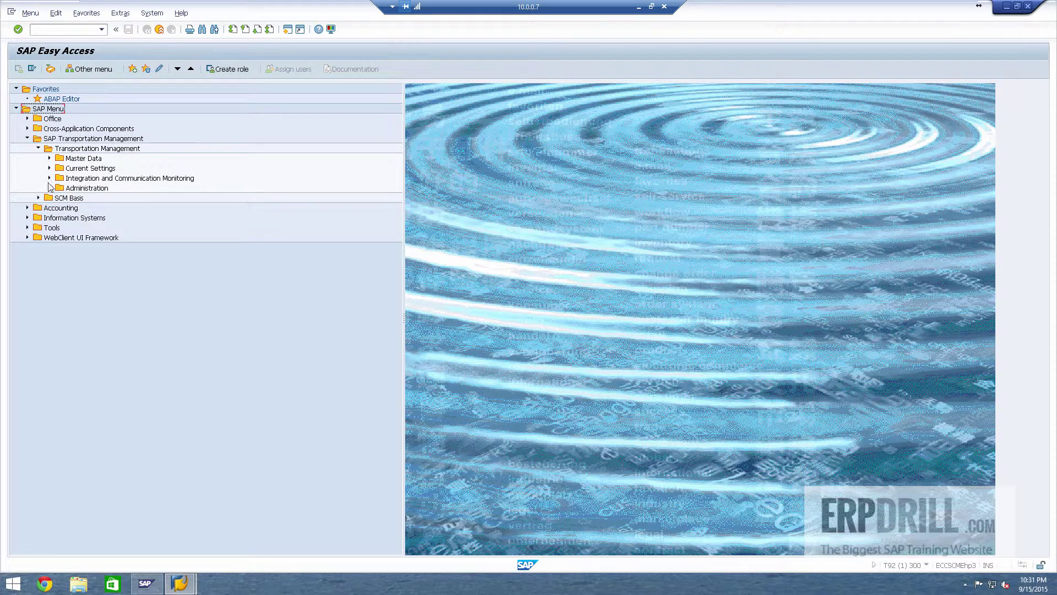
click(49, 178)
click(50, 198)
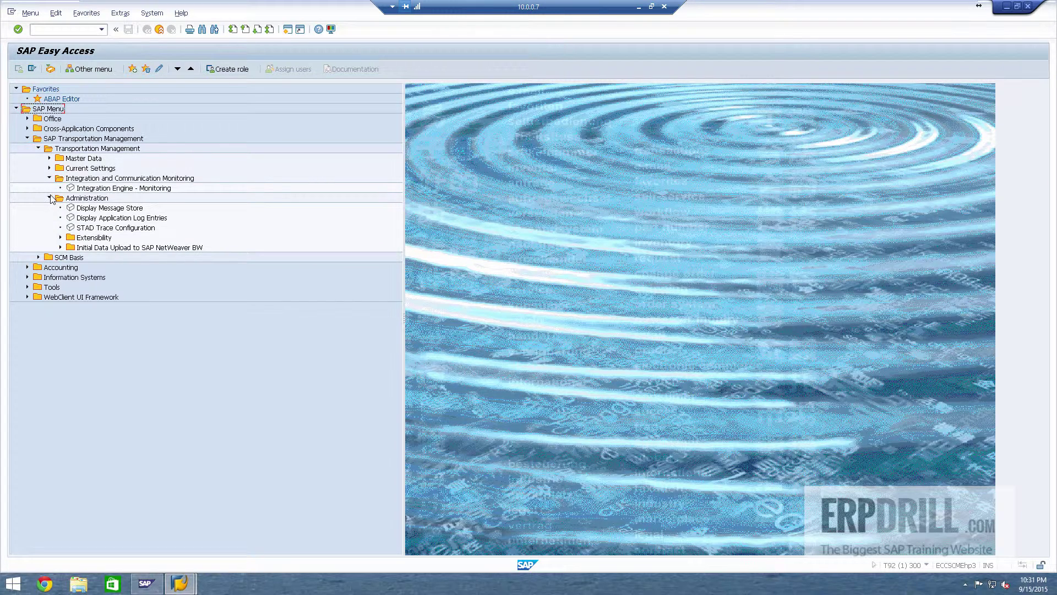
Step: Start transaction SPRO from the command field
click(55, 29)
text(spro)
key(Return)
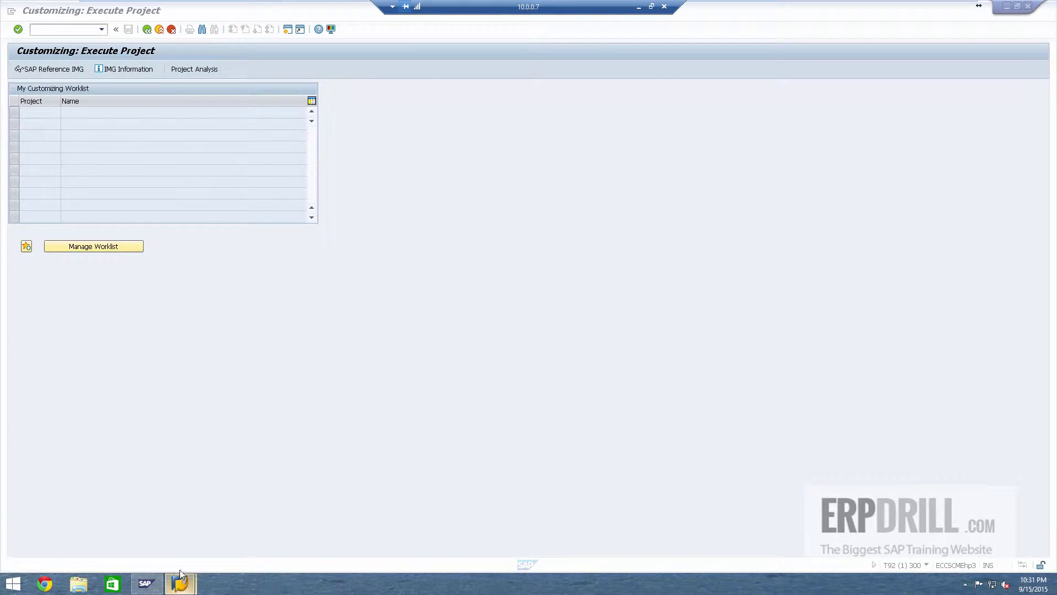
Step: Log on to SCM 7.13 Ehp3 + EWM 9.2 in client 200, then return to the TM customizing window
mouse_move(180, 584)
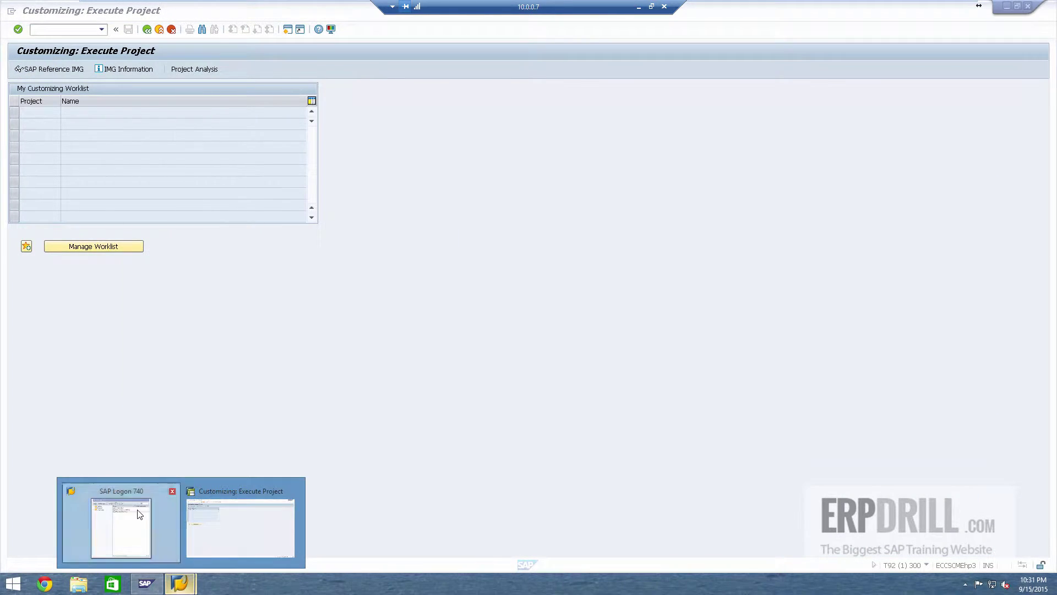
click(121, 519)
double_click(275, 144)
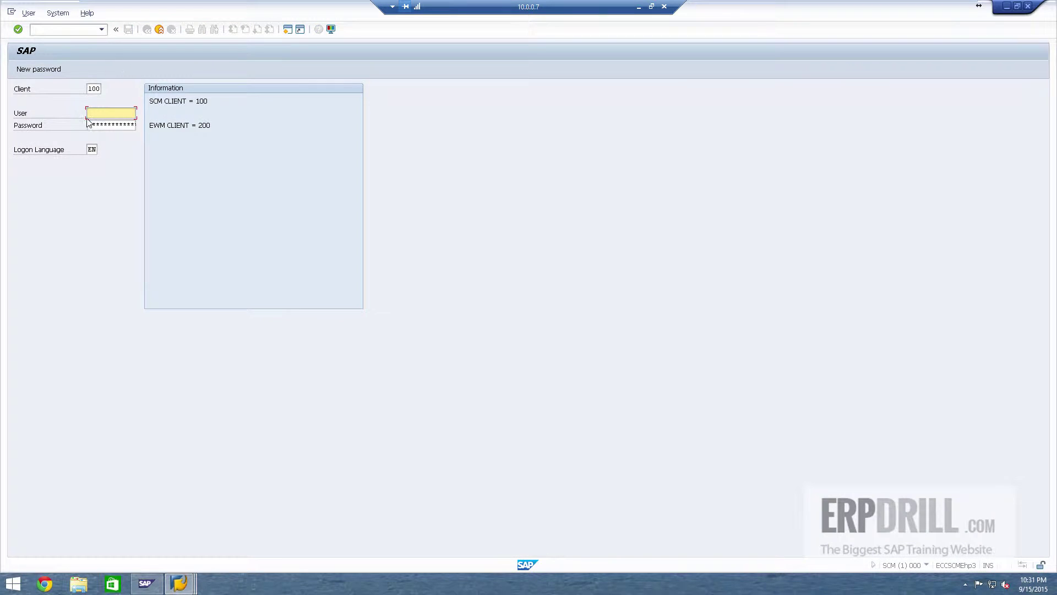
click(92, 88)
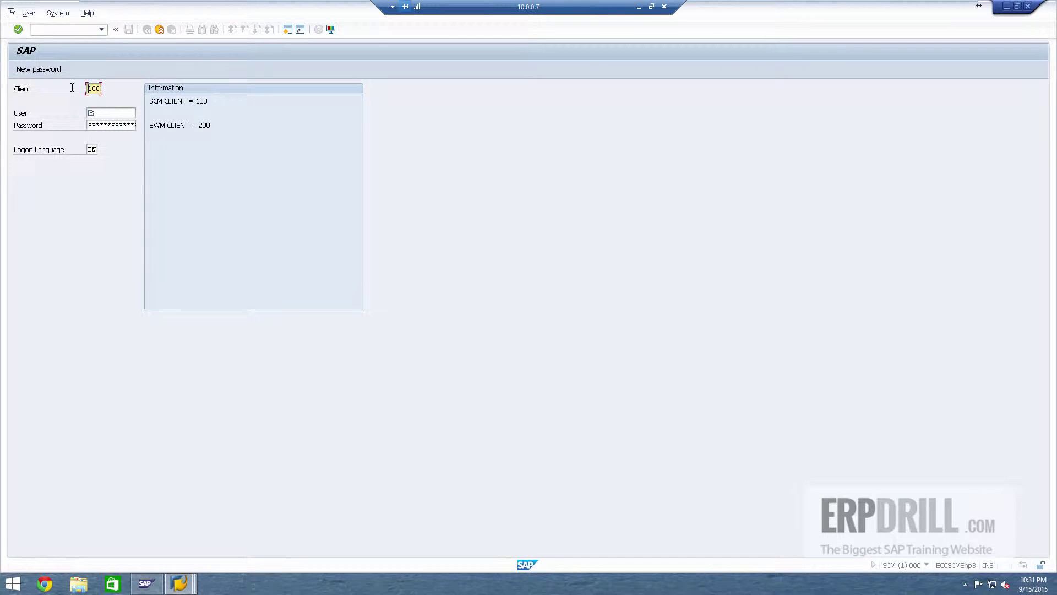
key(Tab)
double_click(95, 89)
key(Tab)
text(basis)
key(Tab)
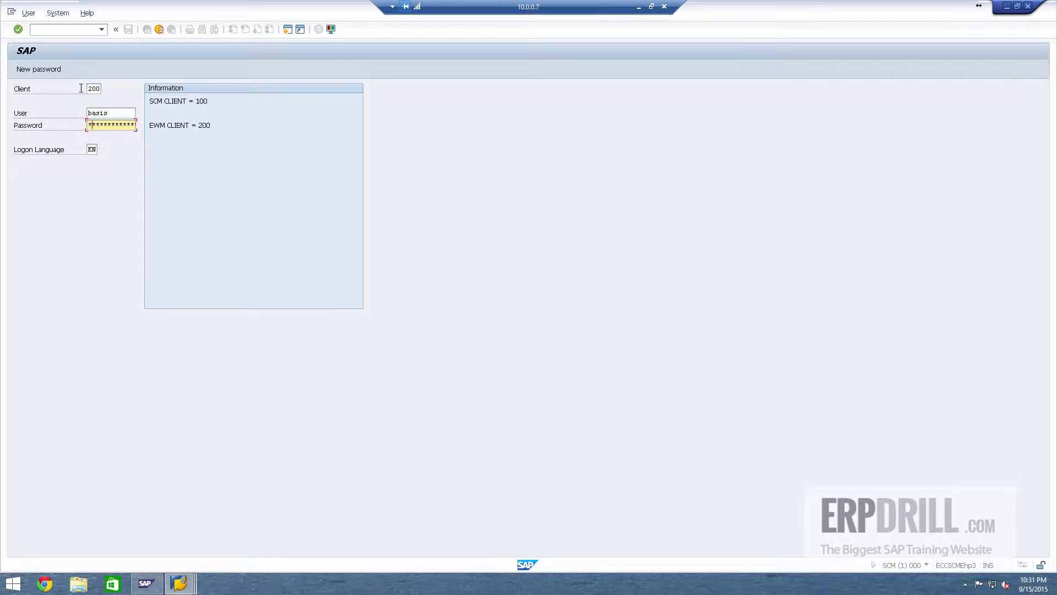
key(Return)
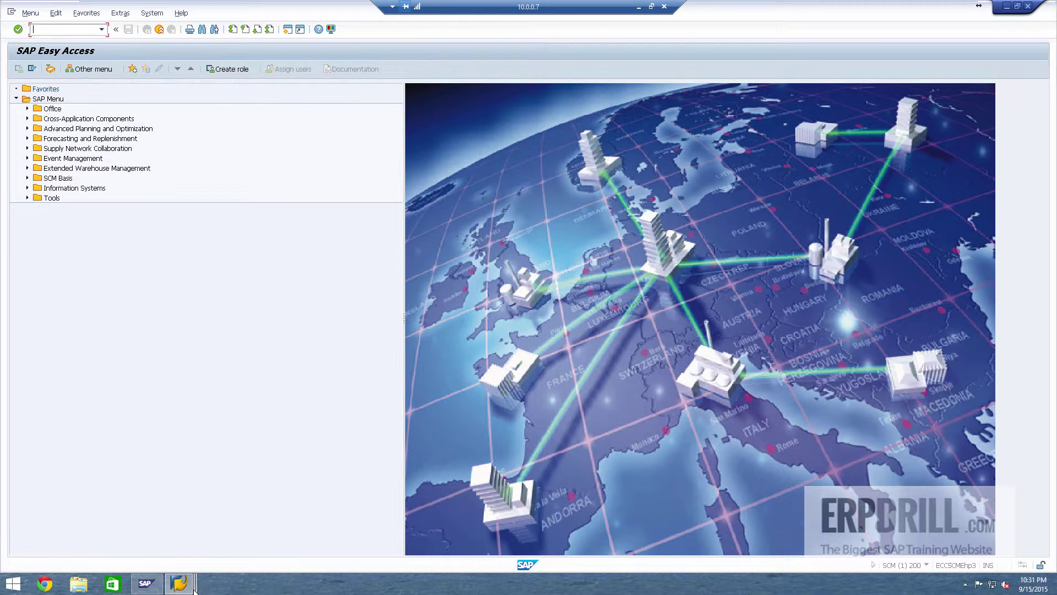
mouse_move(179, 583)
click(215, 536)
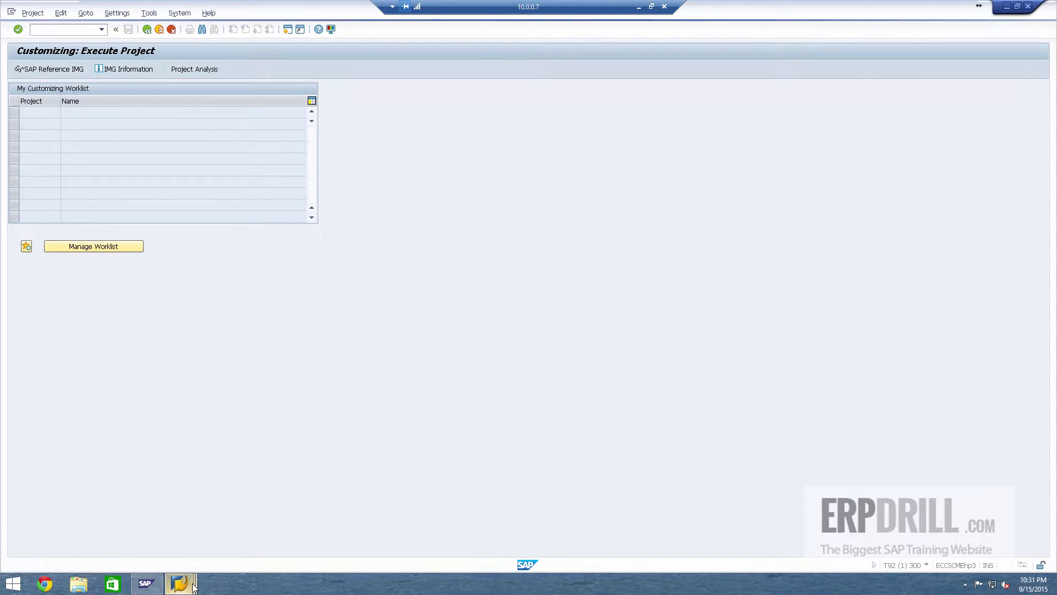
Step: In the EWM menu, expand Physical Inventory, Shipping and Receiving, Execution and Delivery Processing
mouse_move(179, 583)
click(326, 535)
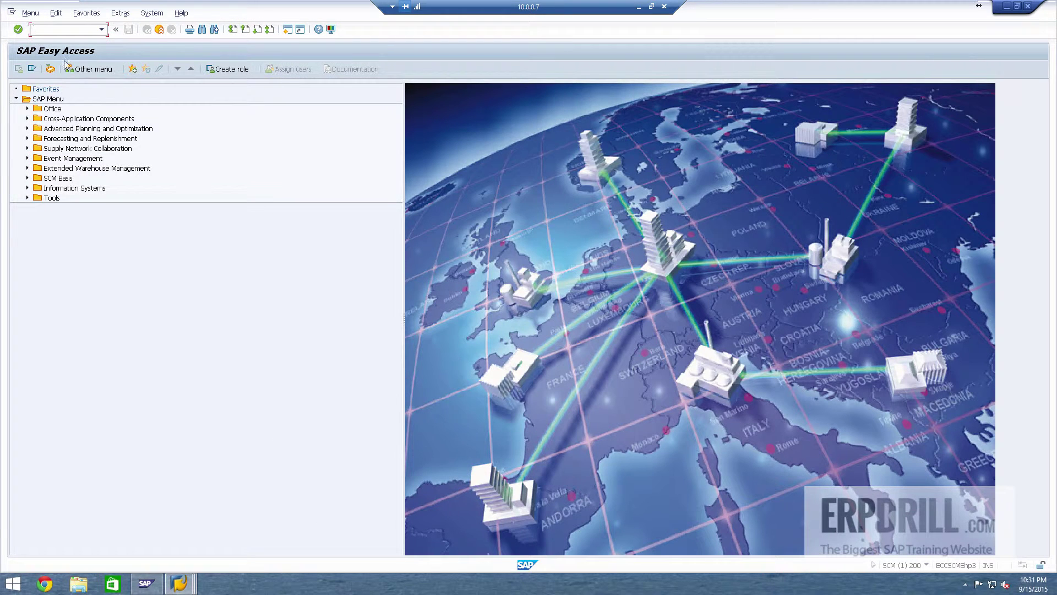
click(62, 158)
click(62, 170)
click(27, 168)
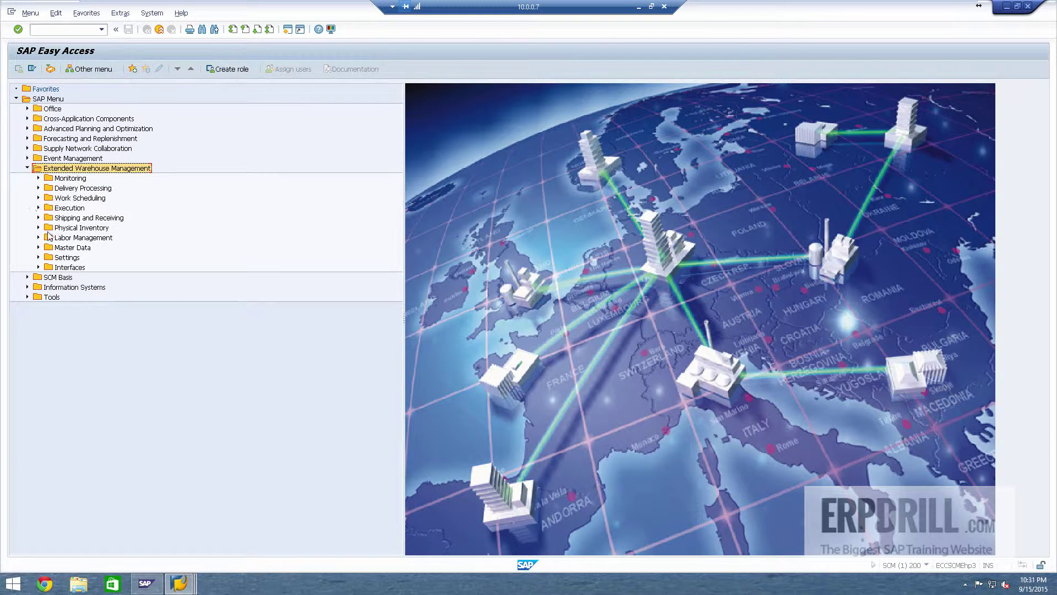
click(87, 229)
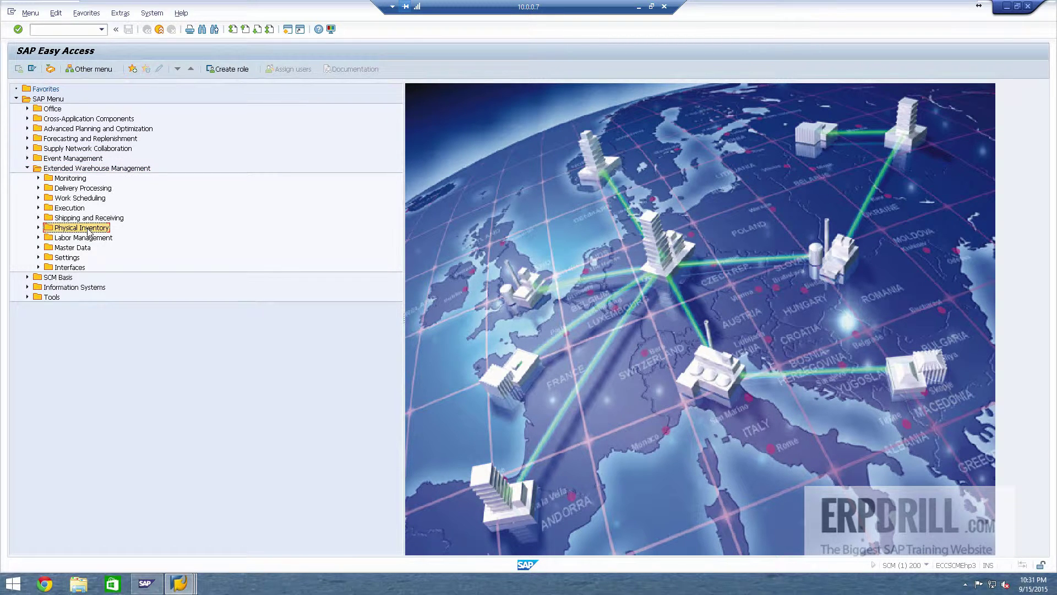
click(38, 227)
click(38, 217)
click(38, 208)
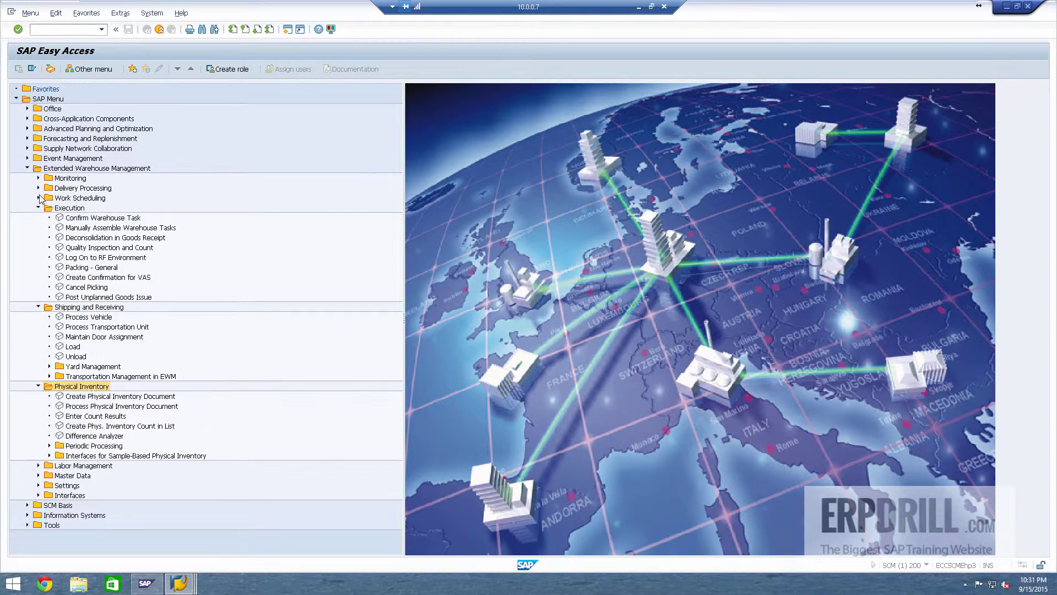
click(38, 188)
scroll(131, 541, down, 1)
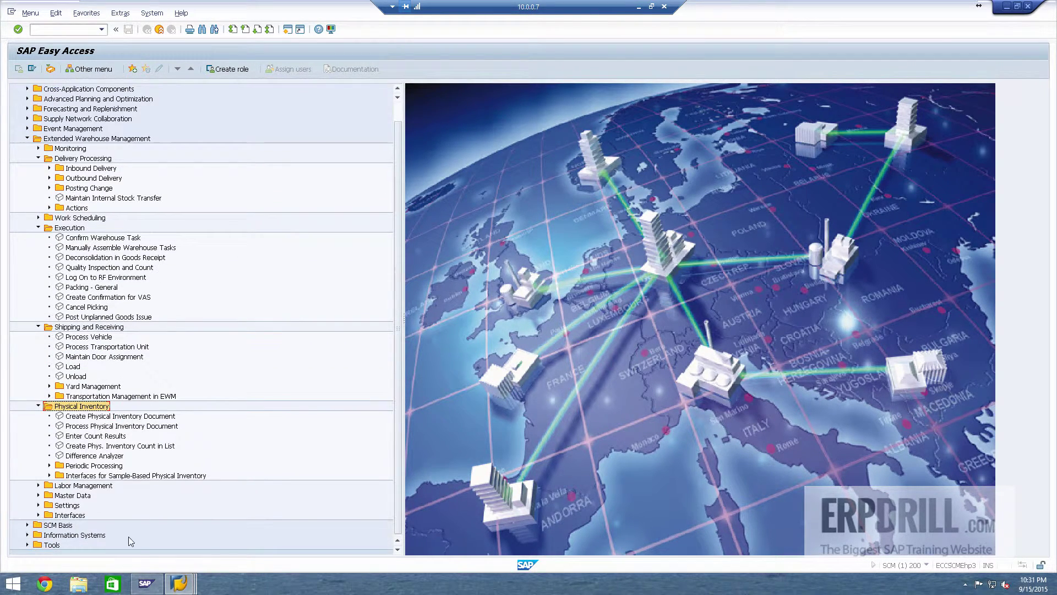
Step: Start transaction SPRO on the EWM system
click(43, 31)
text(spro)
key(Return)
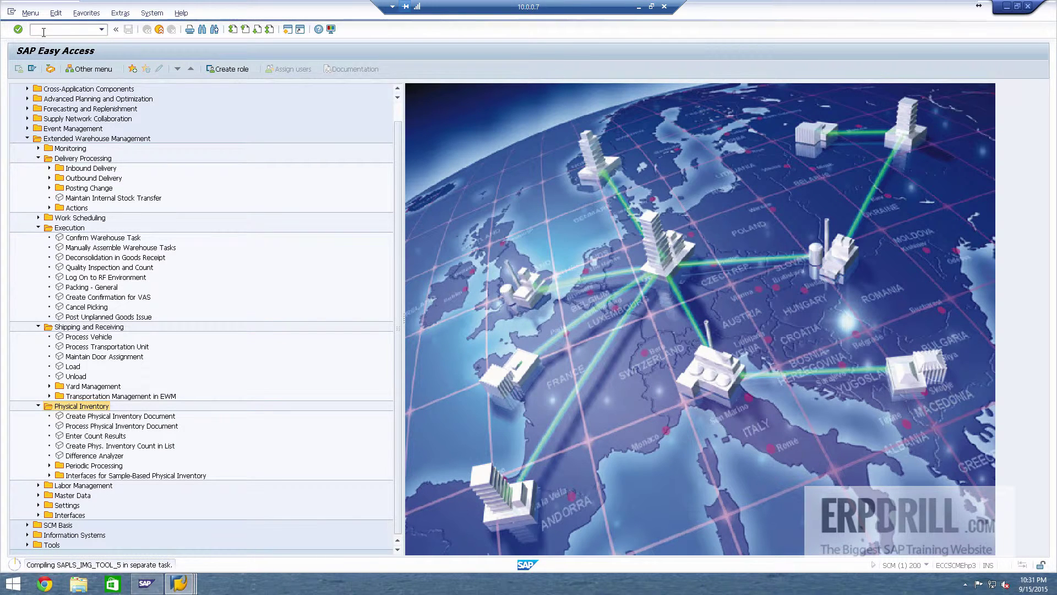
Step: Expand the TM IMG's Settings in SCM Basis, Master Data and Basic Functions, then cancel twice to Easy Access
mouse_move(188, 585)
click(193, 529)
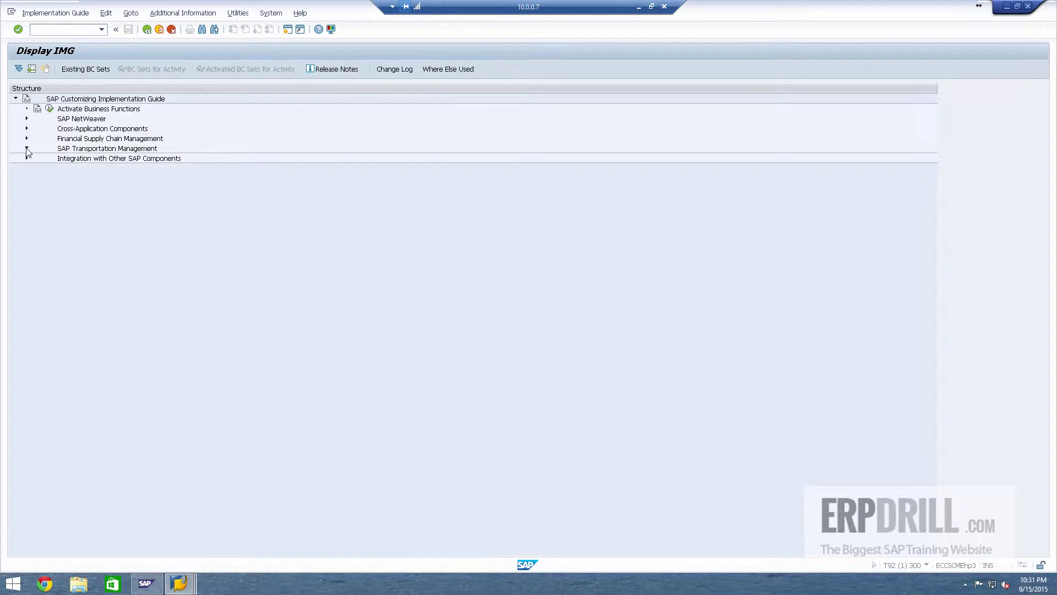
click(31, 149)
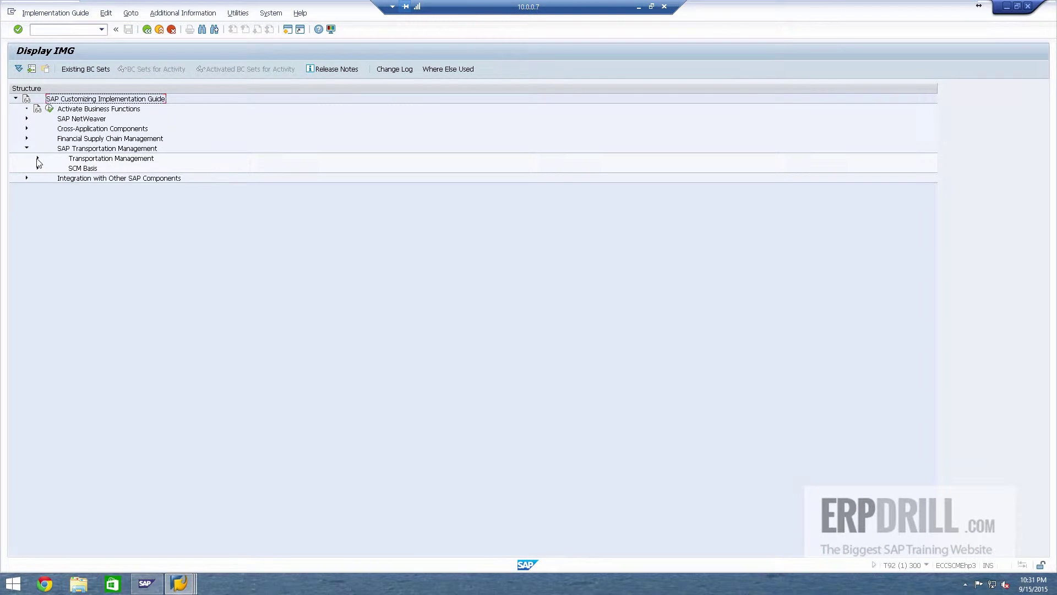
click(37, 159)
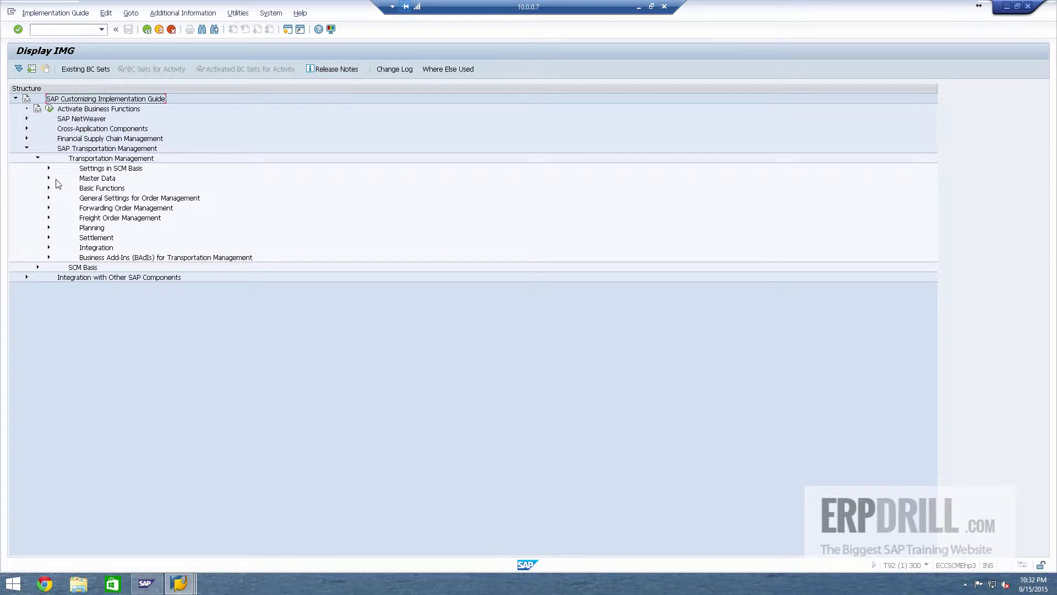
click(49, 169)
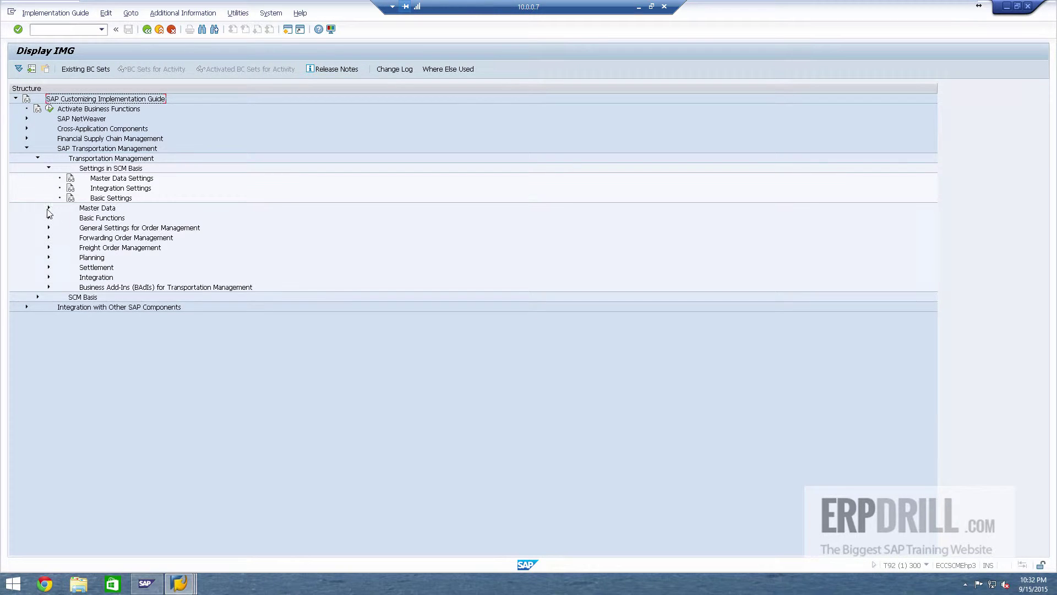
click(48, 208)
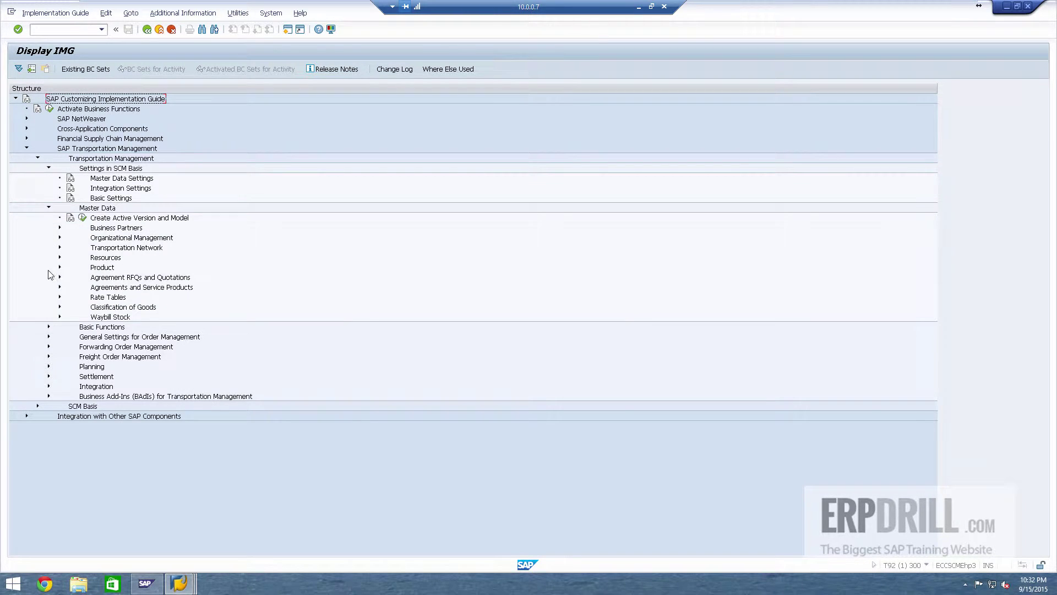
click(48, 328)
scroll(180, 328, down, 1)
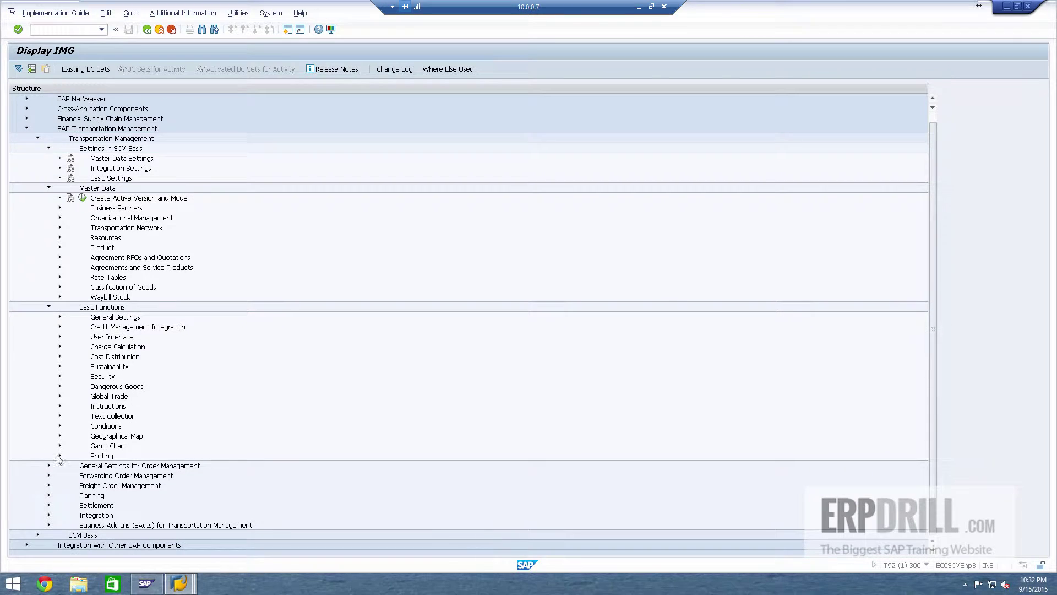
scroll(390, 302, up, 1)
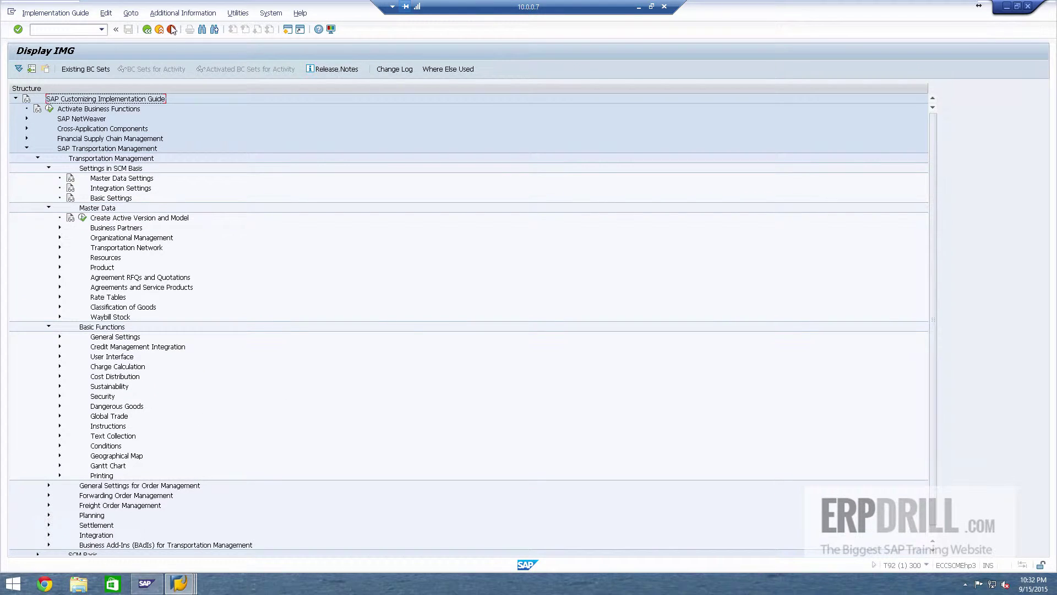
click(172, 29)
click(172, 29)
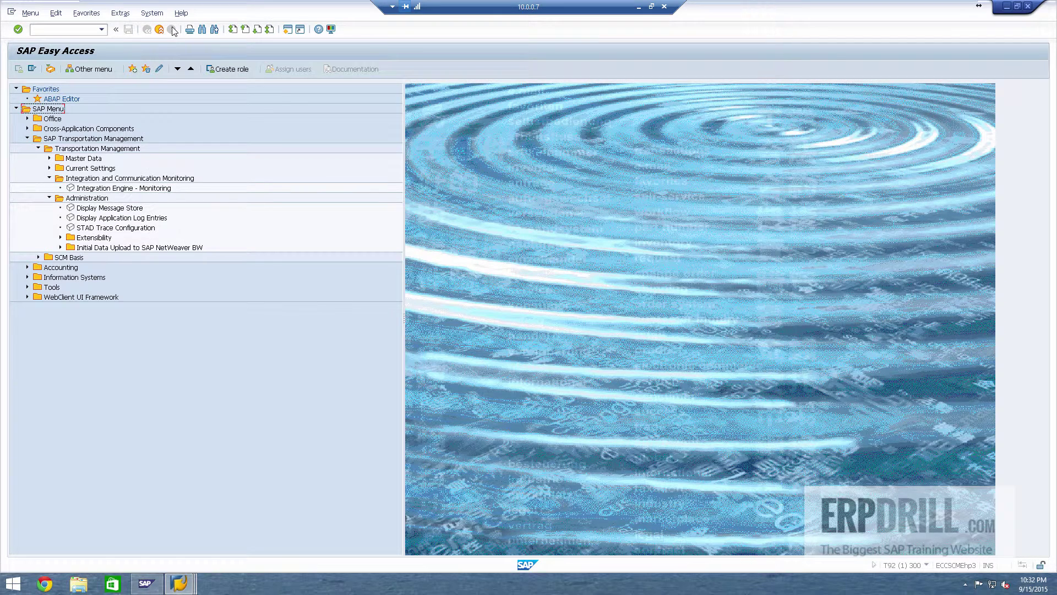
Step: Open the EWM SAP Reference IMG and expand Extended Warehouse Management > Master Data
click(179, 583)
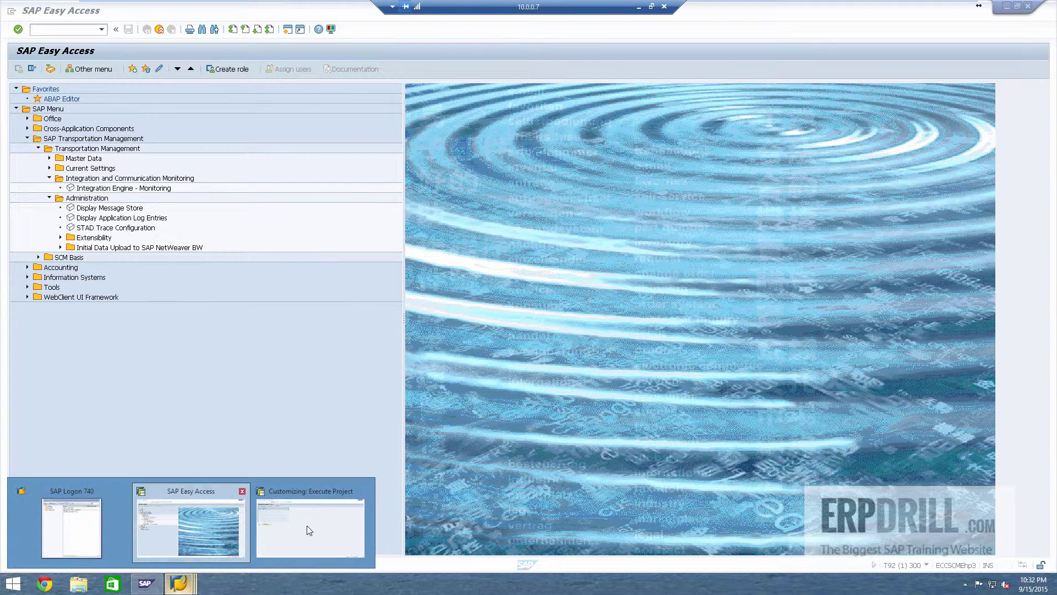
click(310, 530)
click(31, 70)
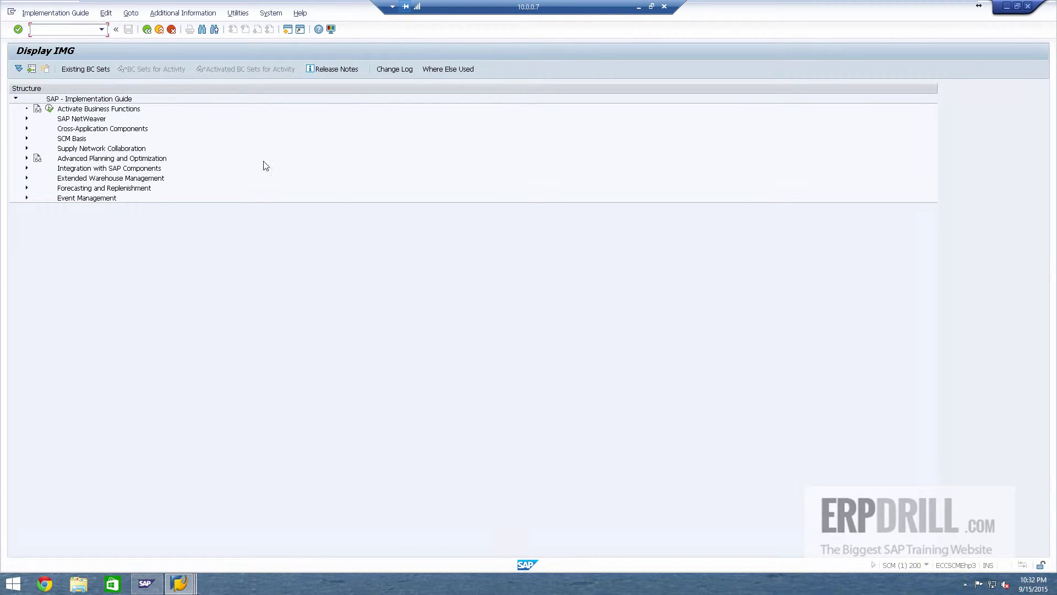
click(26, 178)
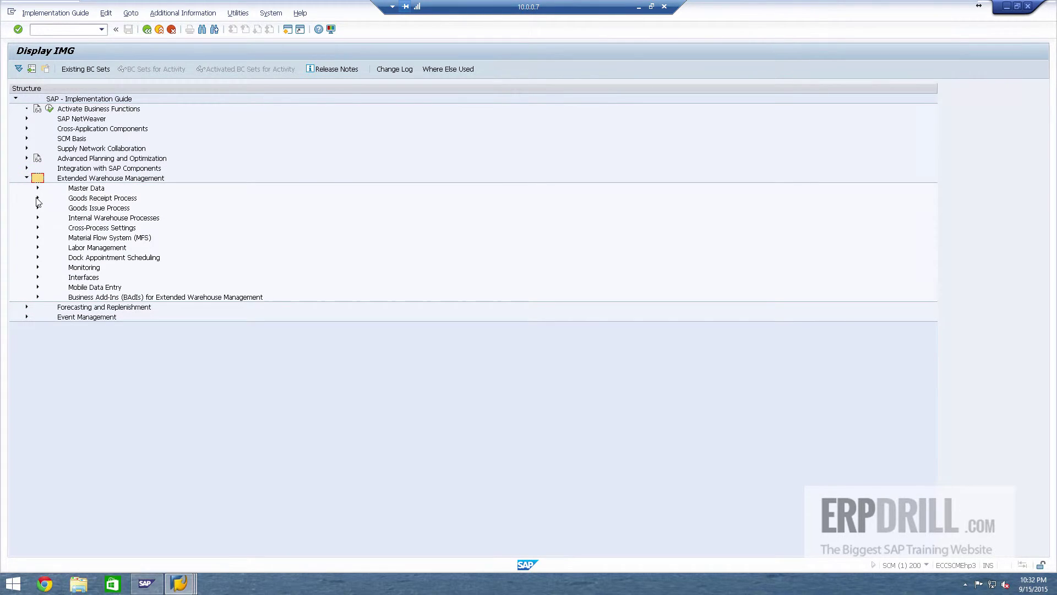
click(37, 188)
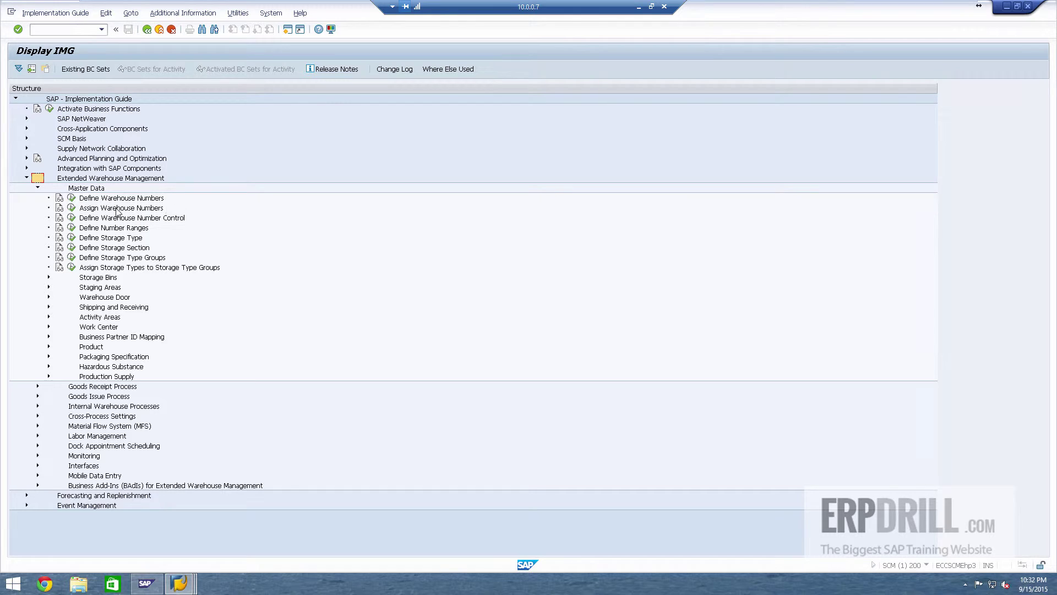
Step: Look over the transaction code history list, then dismiss it
click(83, 30)
click(102, 30)
click(536, 57)
Step: Leave the EWM IMG for Easy Access and log off the EWM system with /nex
click(171, 29)
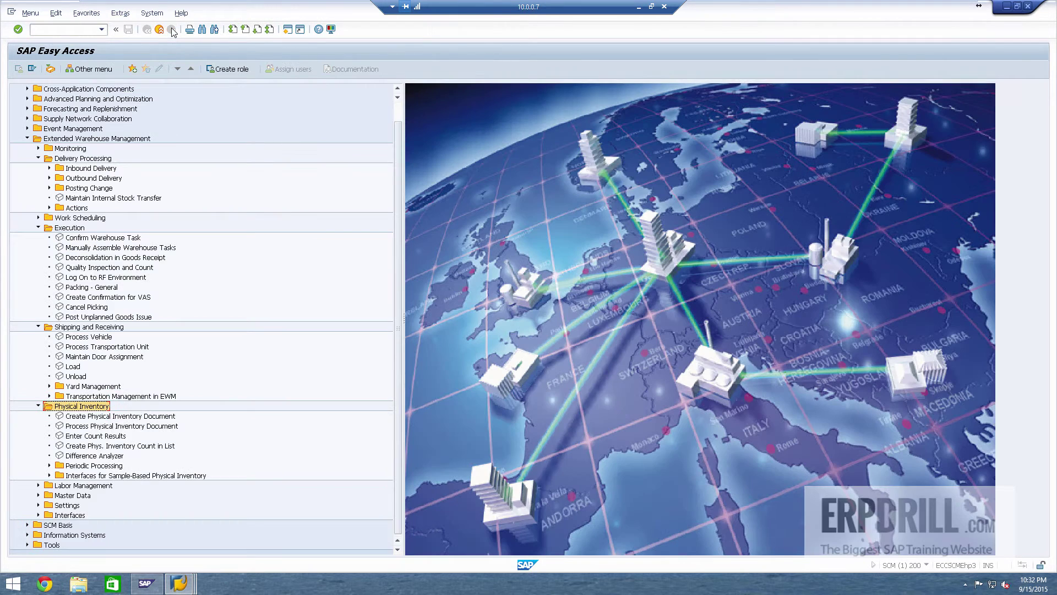
click(64, 30)
text(/nex)
key(Return)
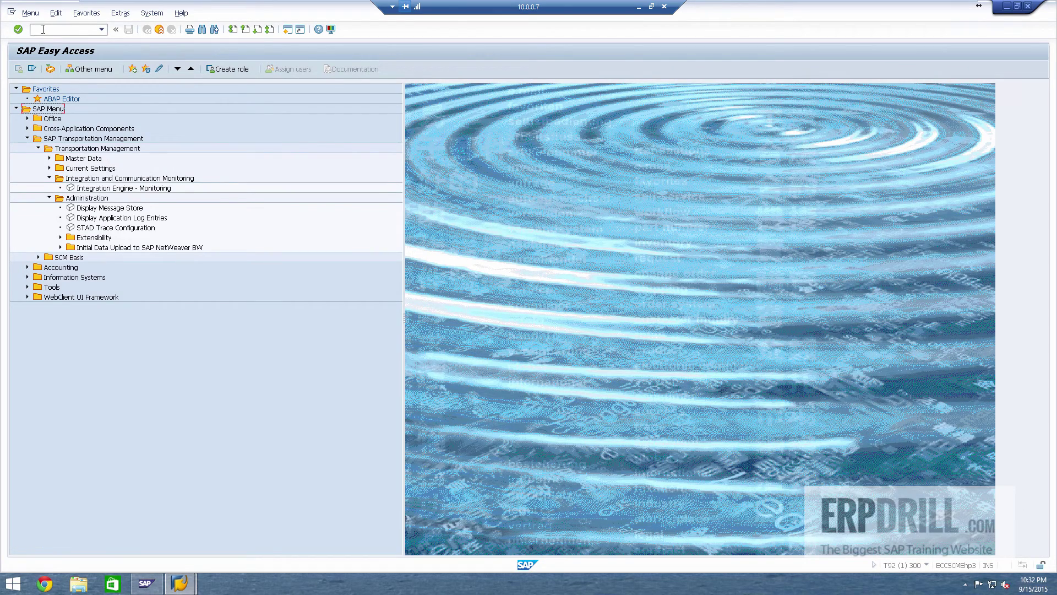